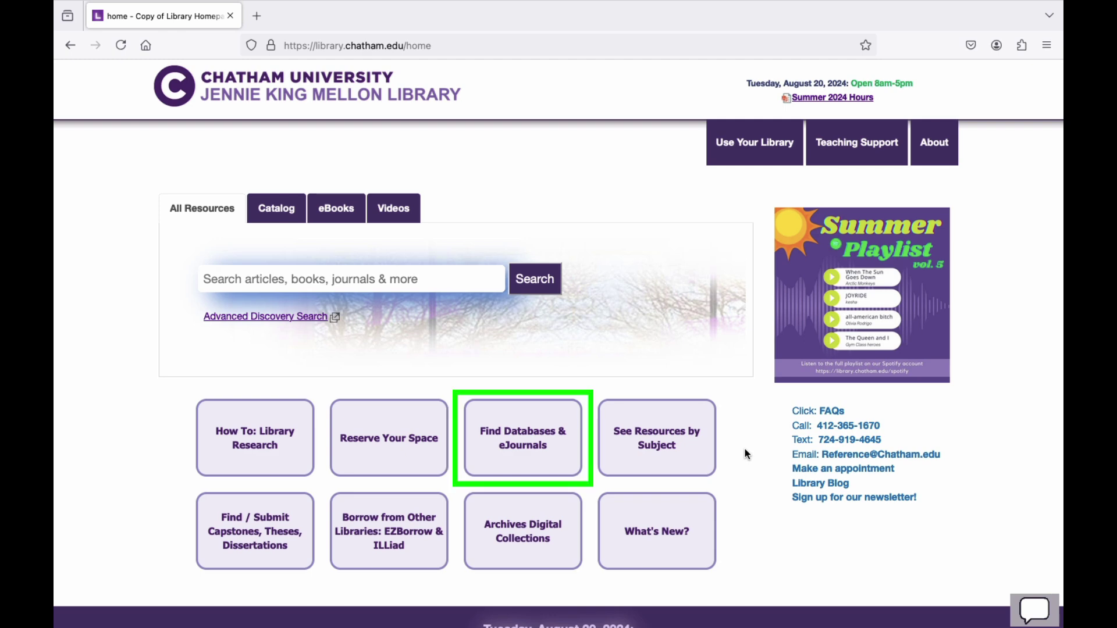
# Open JSTOR from the library's Find Databases & eJournals list under the letter J.
pyautogui.click(550, 436)
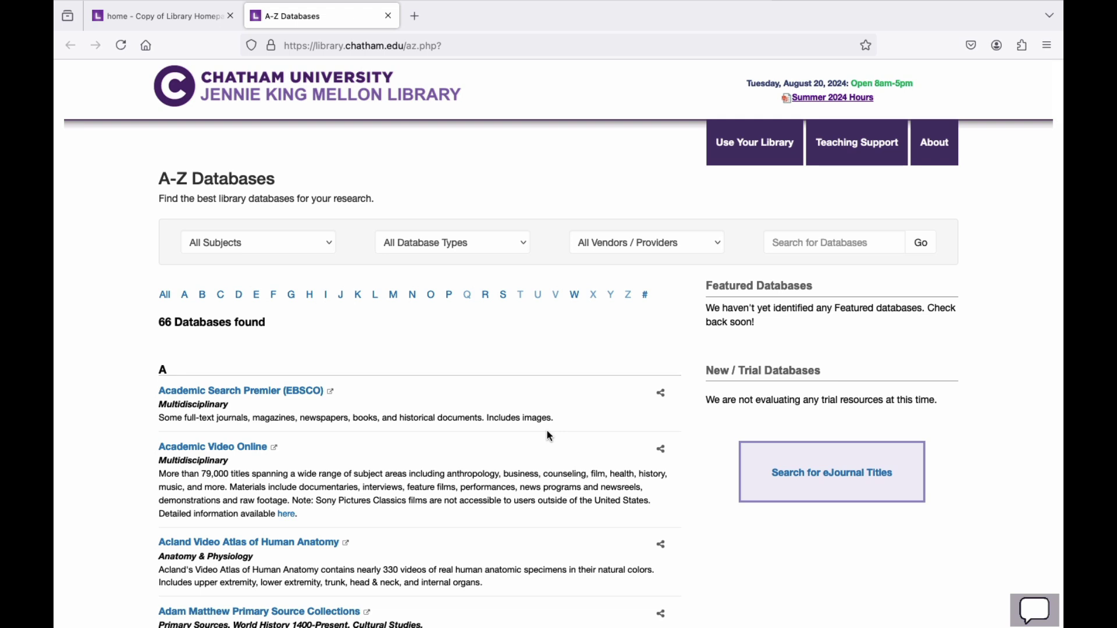
pyautogui.click(342, 300)
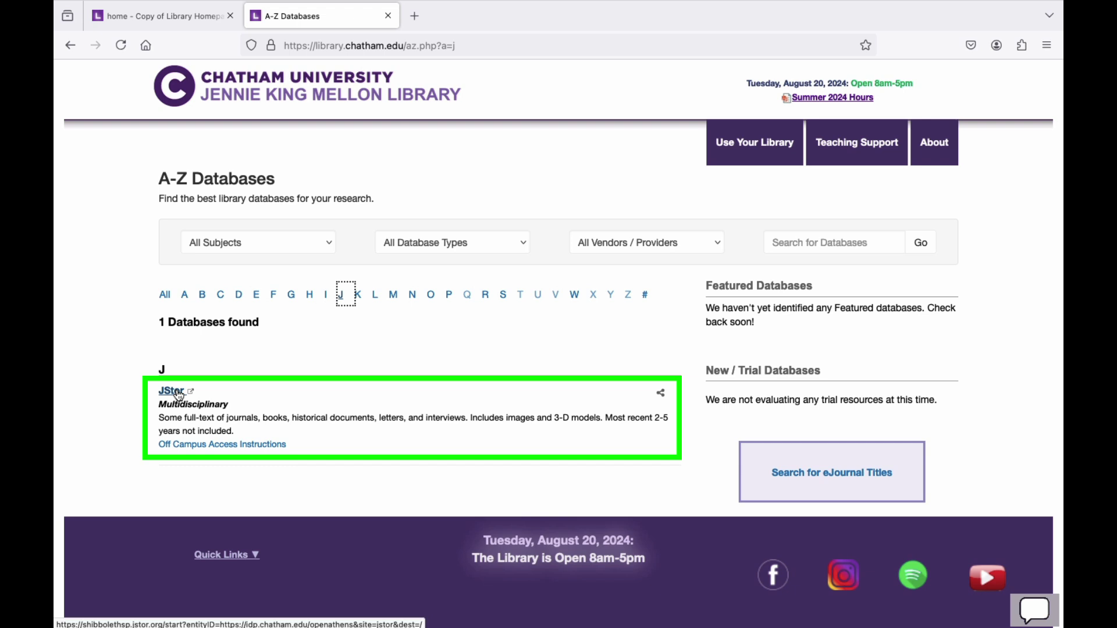
pyautogui.click(171, 391)
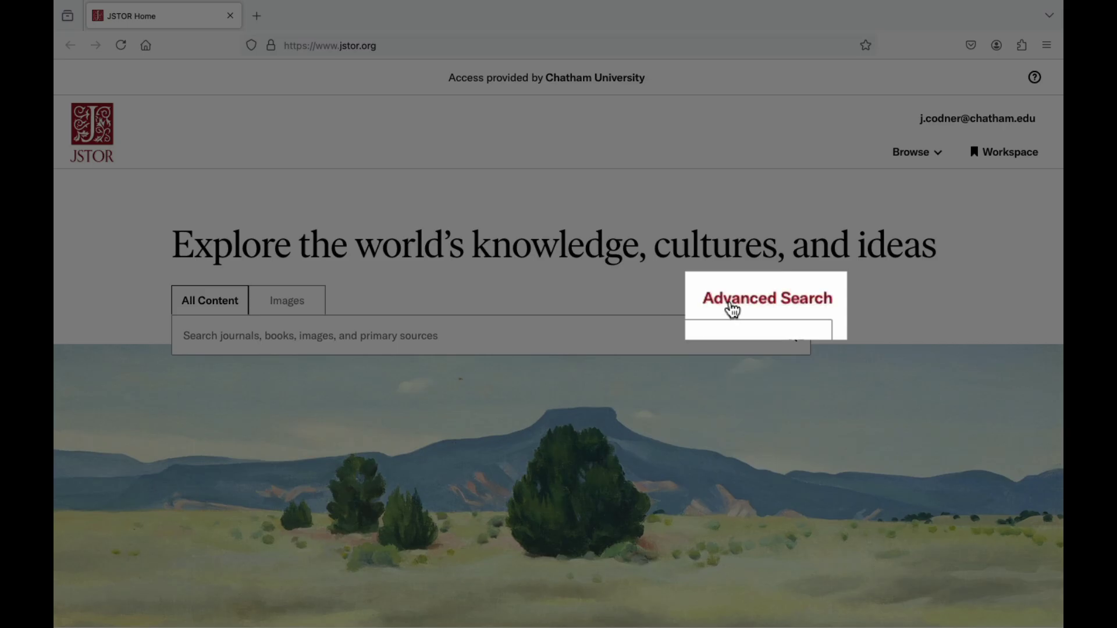
pyautogui.click(735, 308)
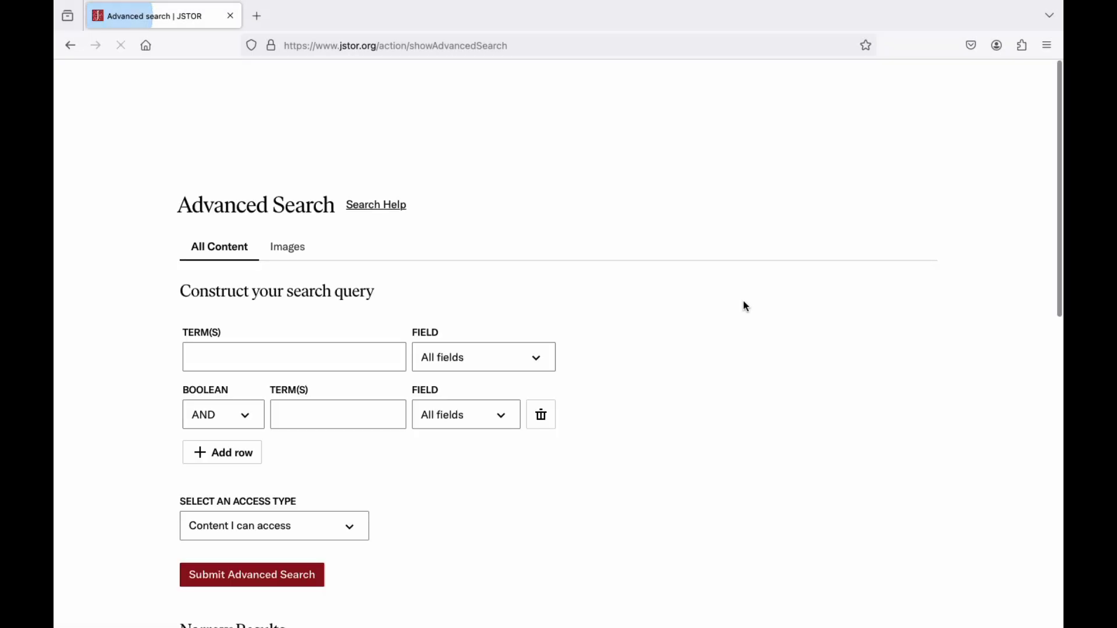
pyautogui.scroll(-3, 706, 319)
pyautogui.scroll(-5, 707, 321)
pyautogui.scroll(-3, 707, 325)
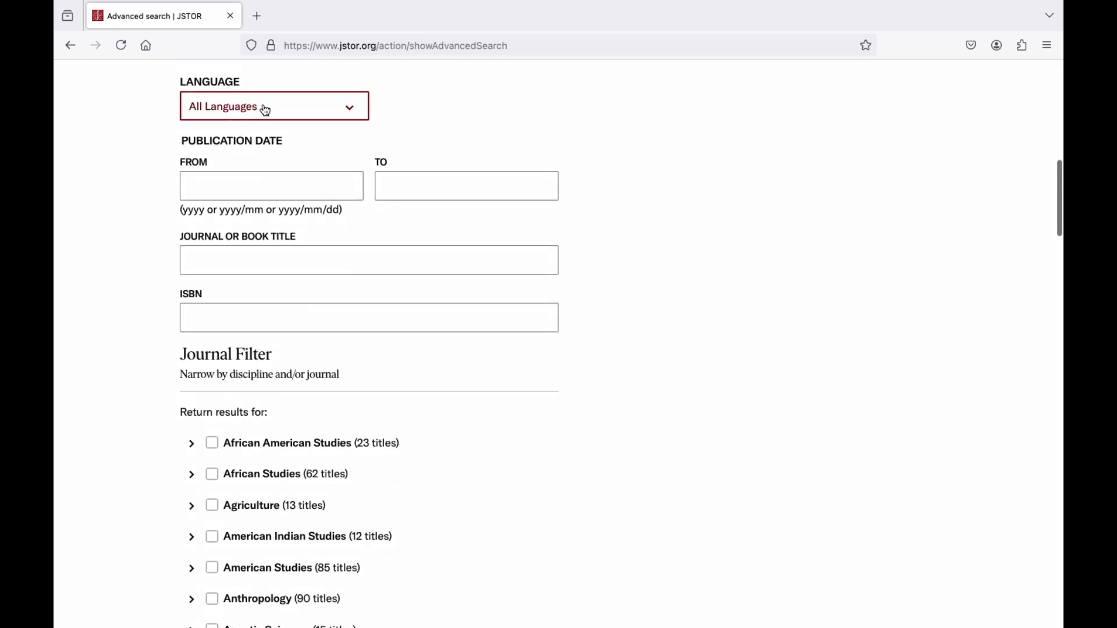
pyautogui.click(70, 44)
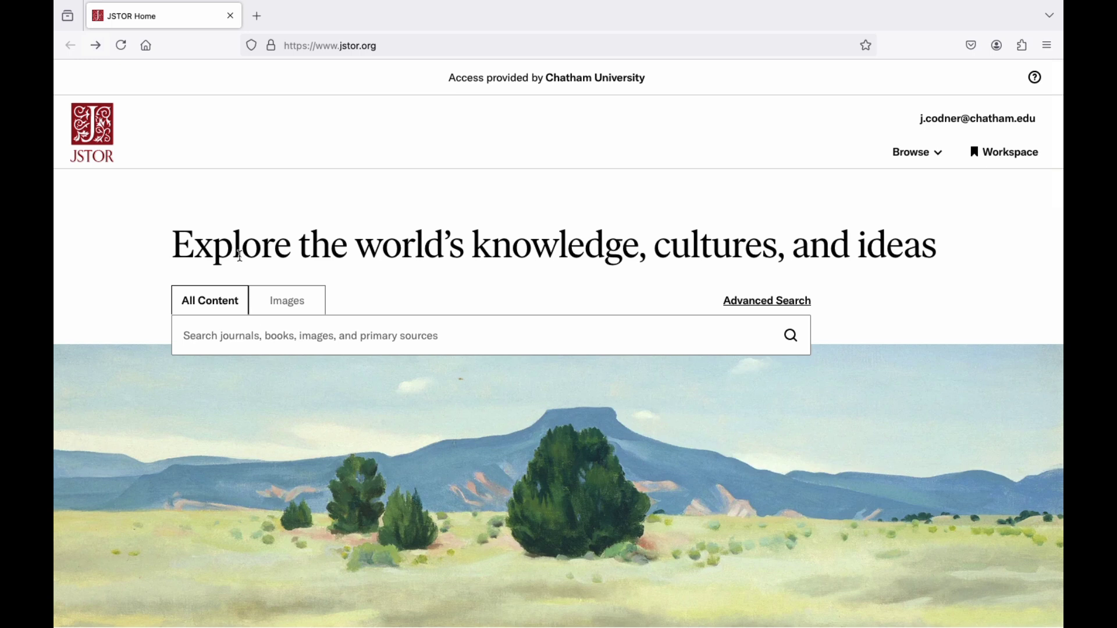
# Search JSTOR for 'gothic literature AND women'.
pyautogui.click(286, 333)
pyautogui.write('g')
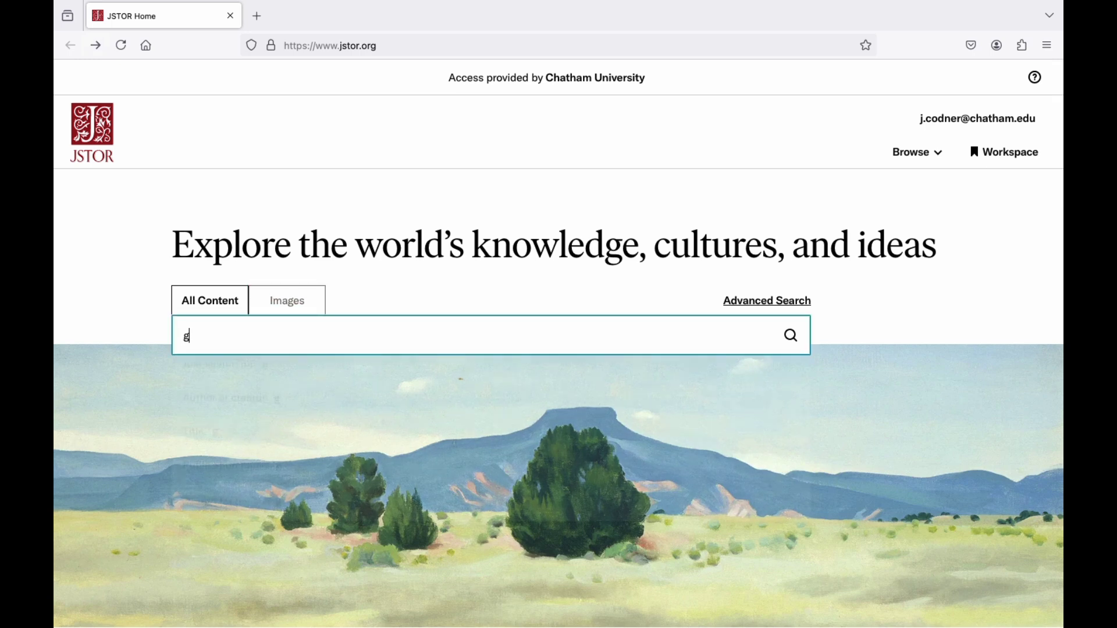
pyautogui.write('othic lite')
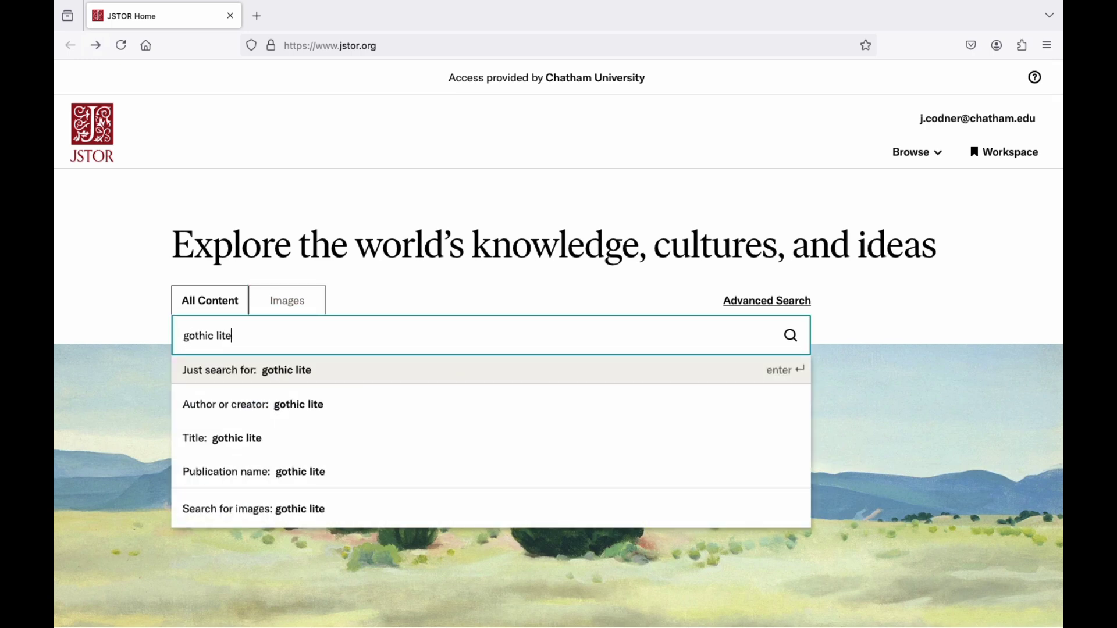
pyautogui.write('rature AND ')
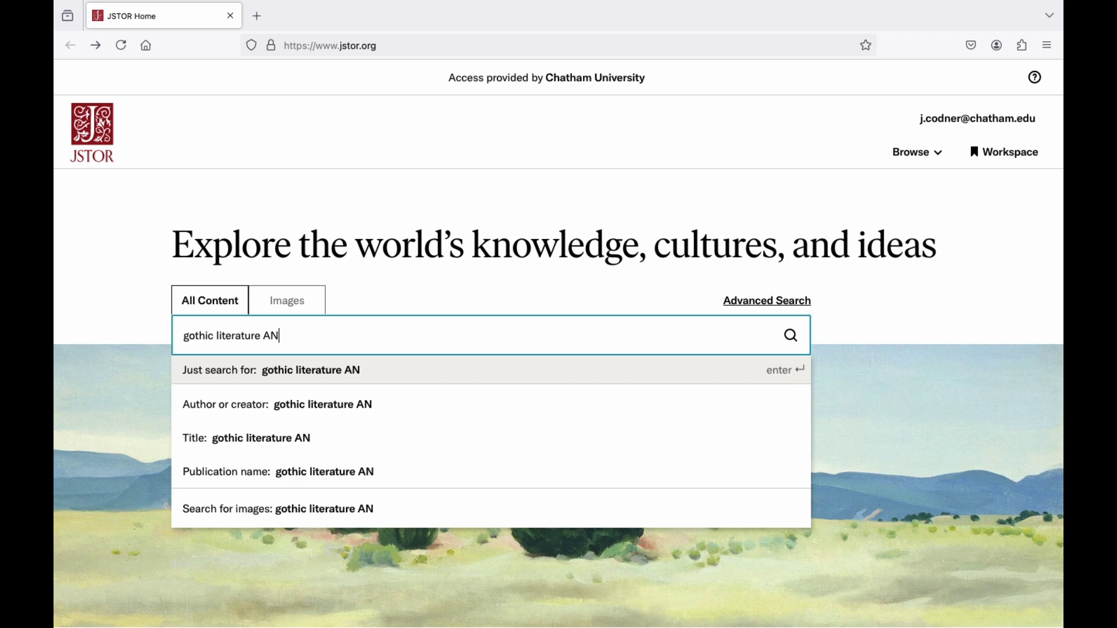
pyautogui.write('women')
pyautogui.press('Return')
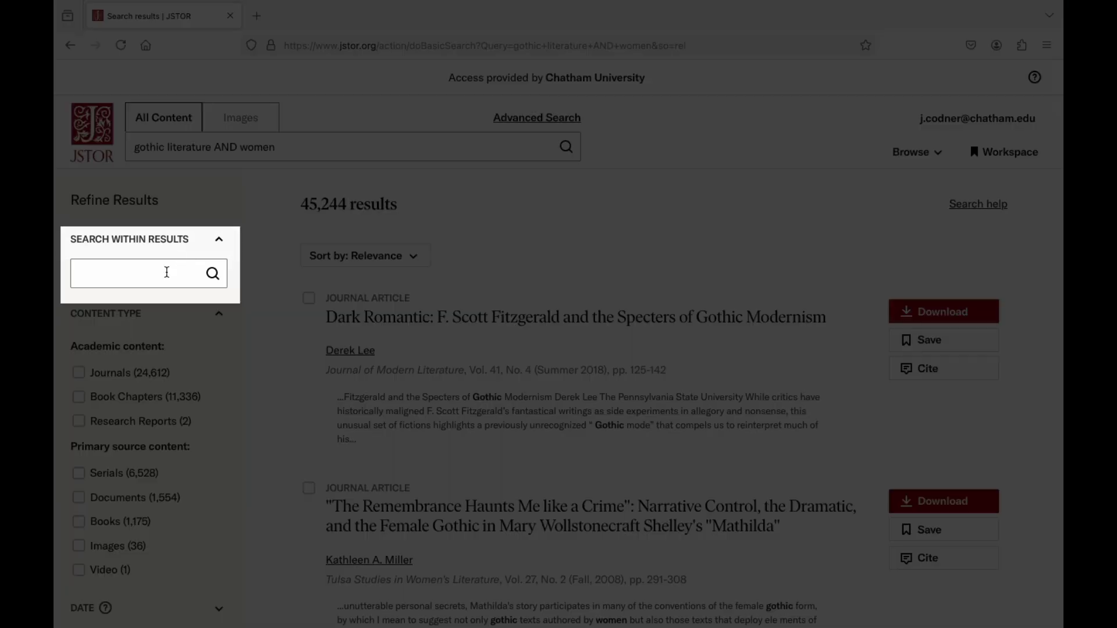
# Search within the results for 'health', narrowing them to 18,564.
pyautogui.click(167, 272)
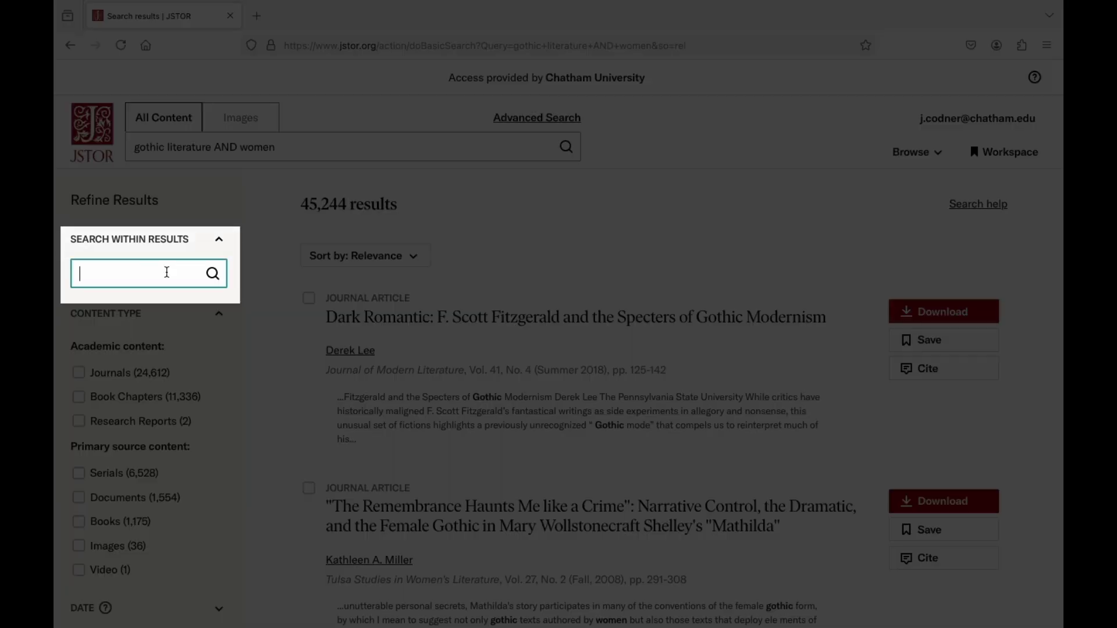
pyautogui.write('health')
pyautogui.press('Return')
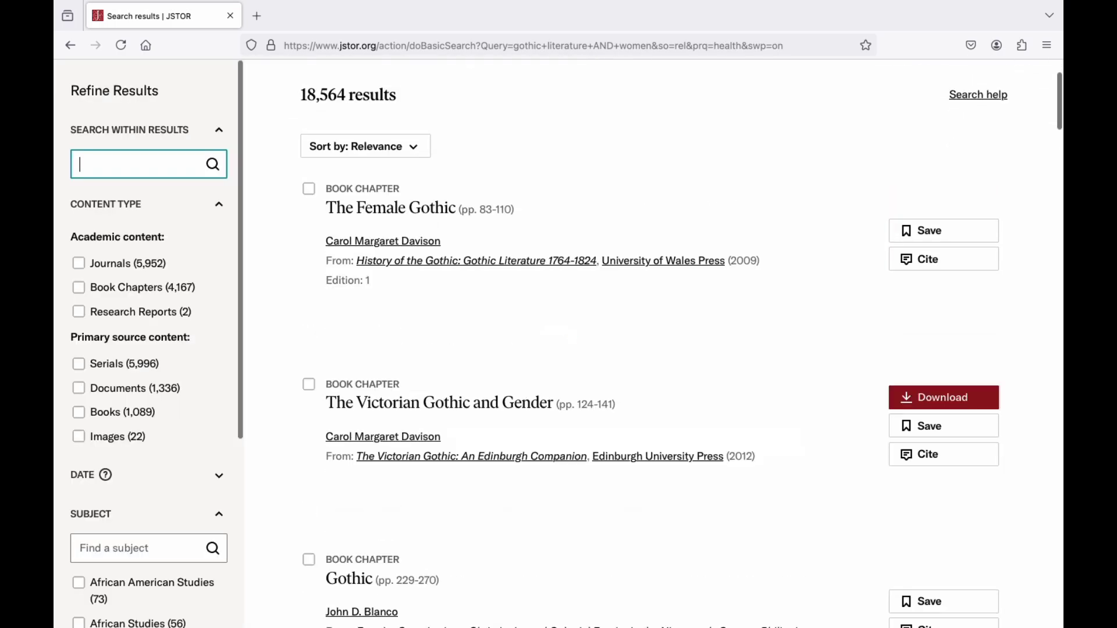
pyautogui.scroll(2, 260, 251)
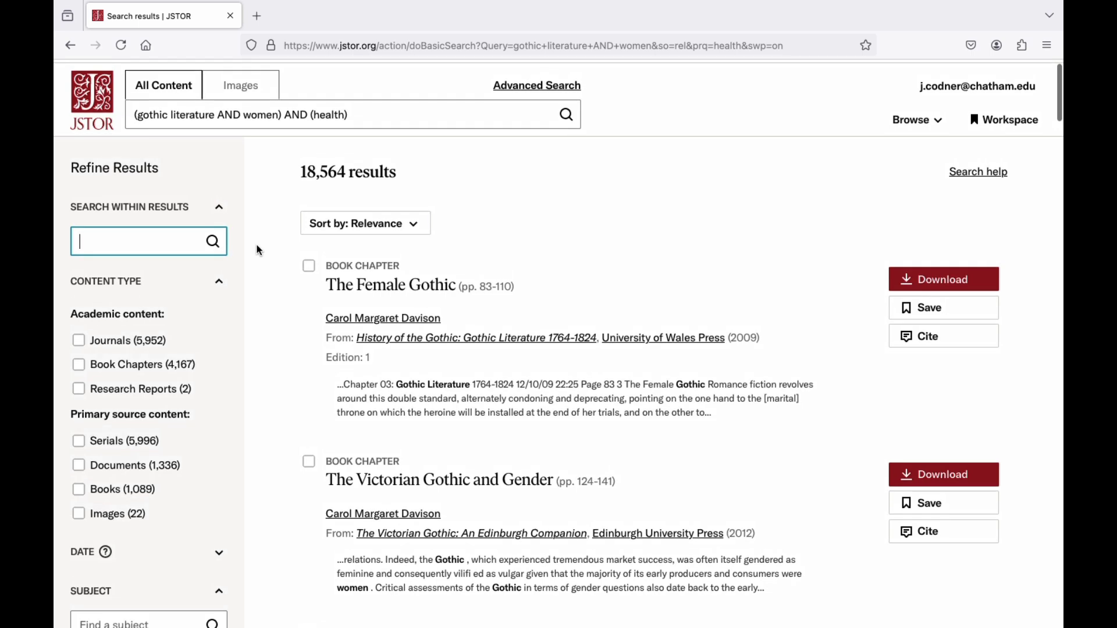
pyautogui.scroll(-2, 259, 250)
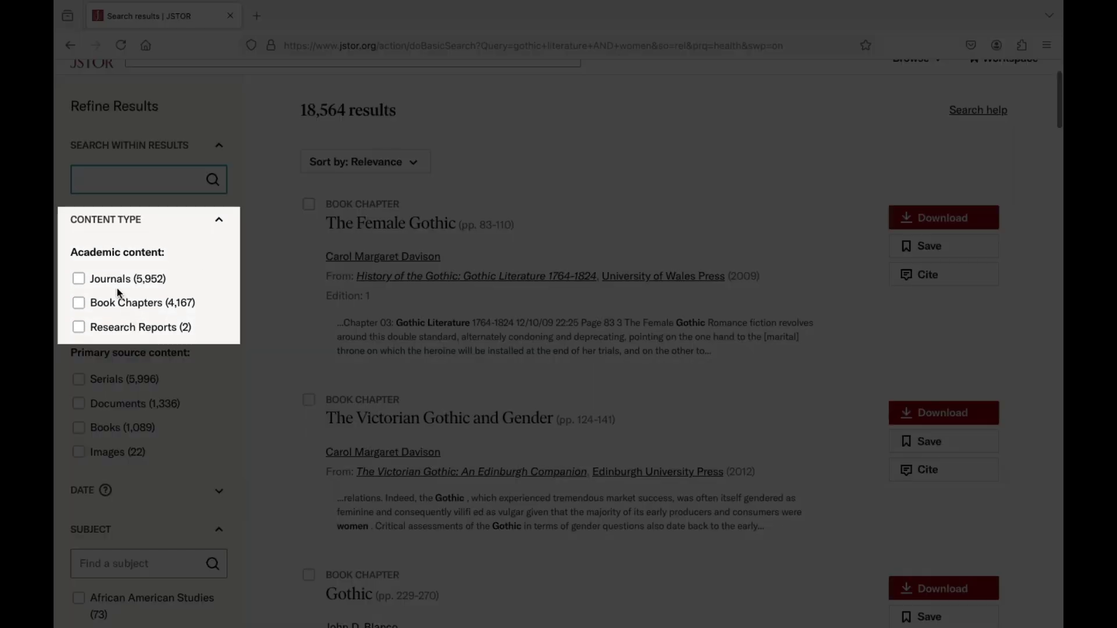
# Filter to the Journals content type (5,952 results) and expand the Date filter.
pyautogui.click(80, 280)
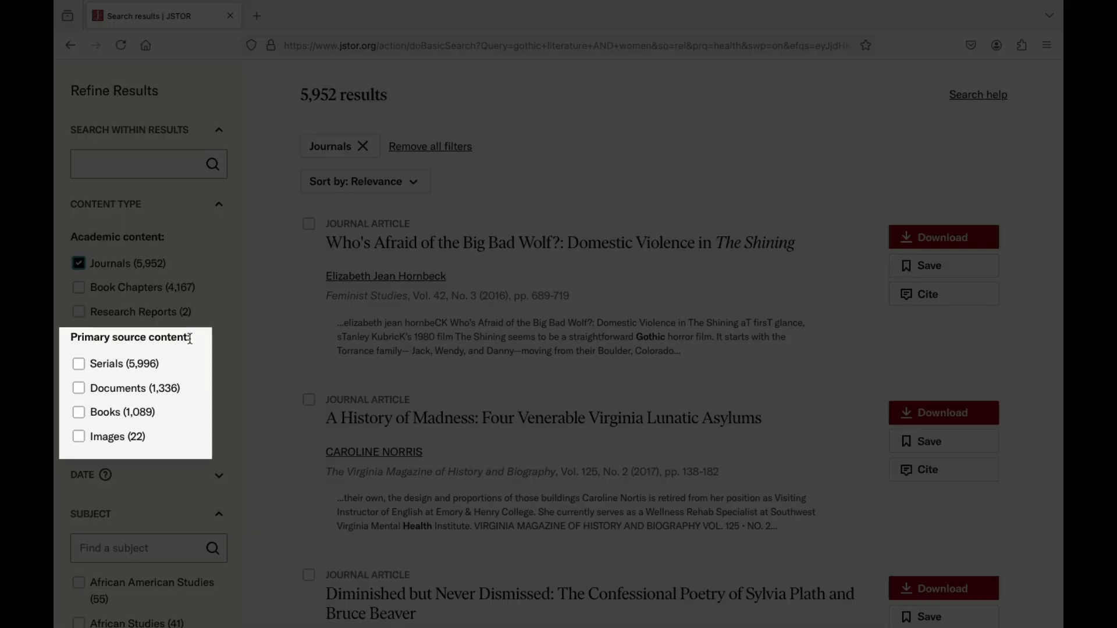
pyautogui.scroll(-5, 189, 339)
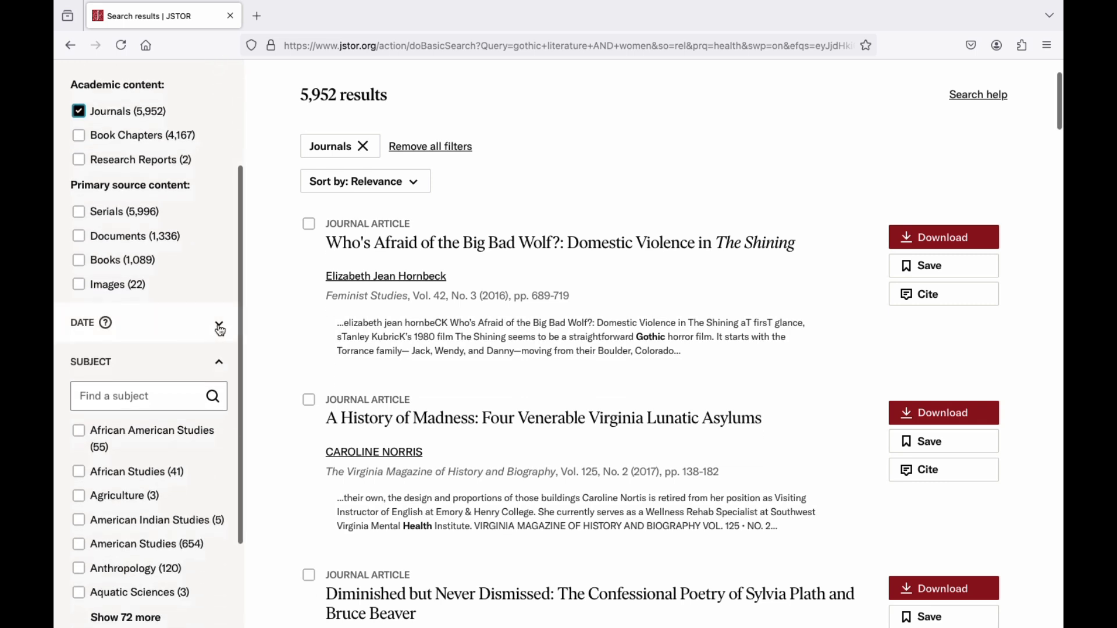
pyautogui.click(218, 326)
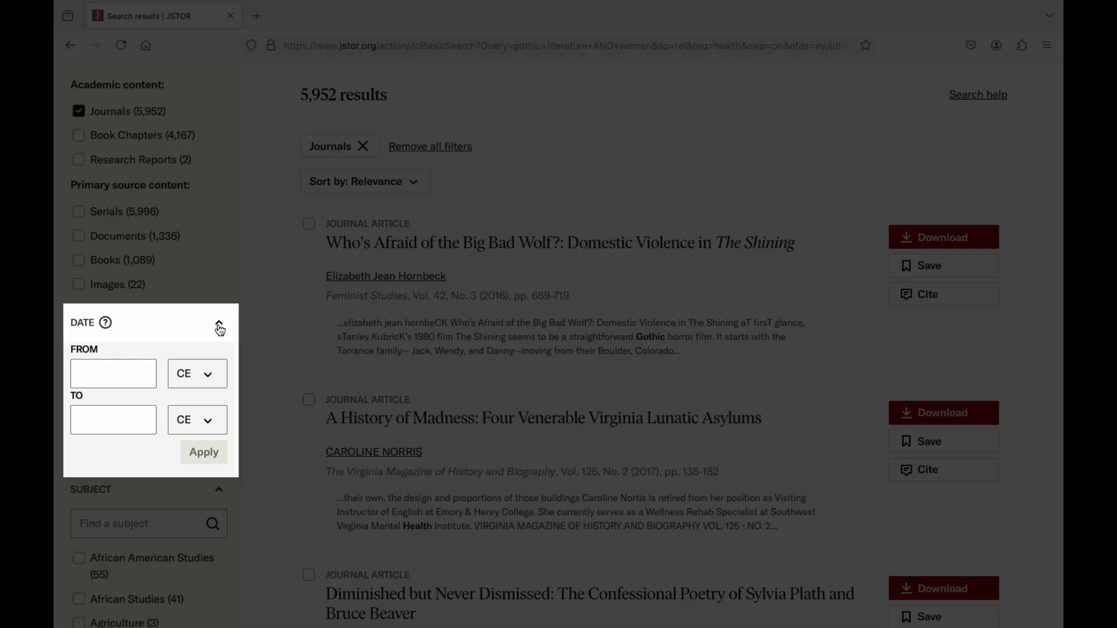
# Apply a 2004 to 2024 date range, leaving 2,130 journal results.
pyautogui.click(122, 370)
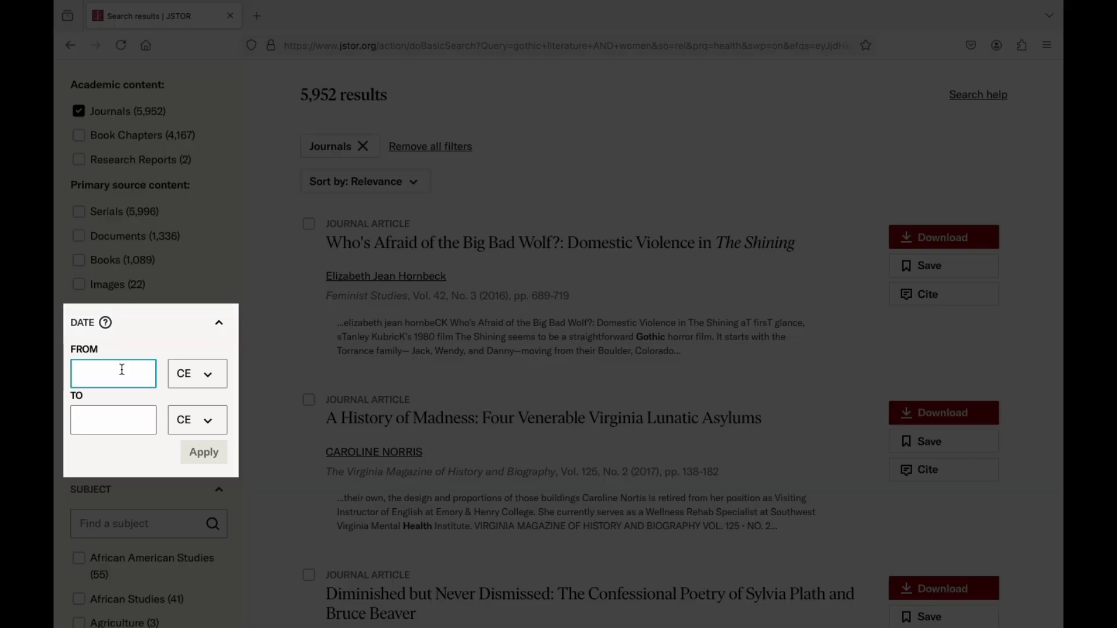
pyautogui.write('2004')
pyautogui.click(126, 417)
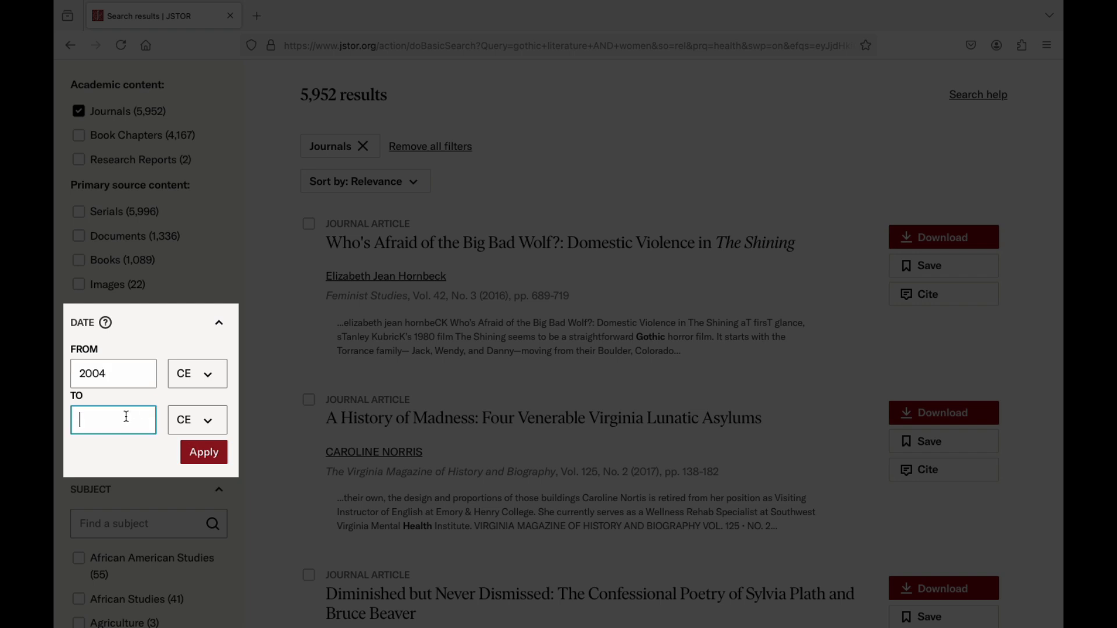
pyautogui.write('2024')
pyautogui.click(192, 452)
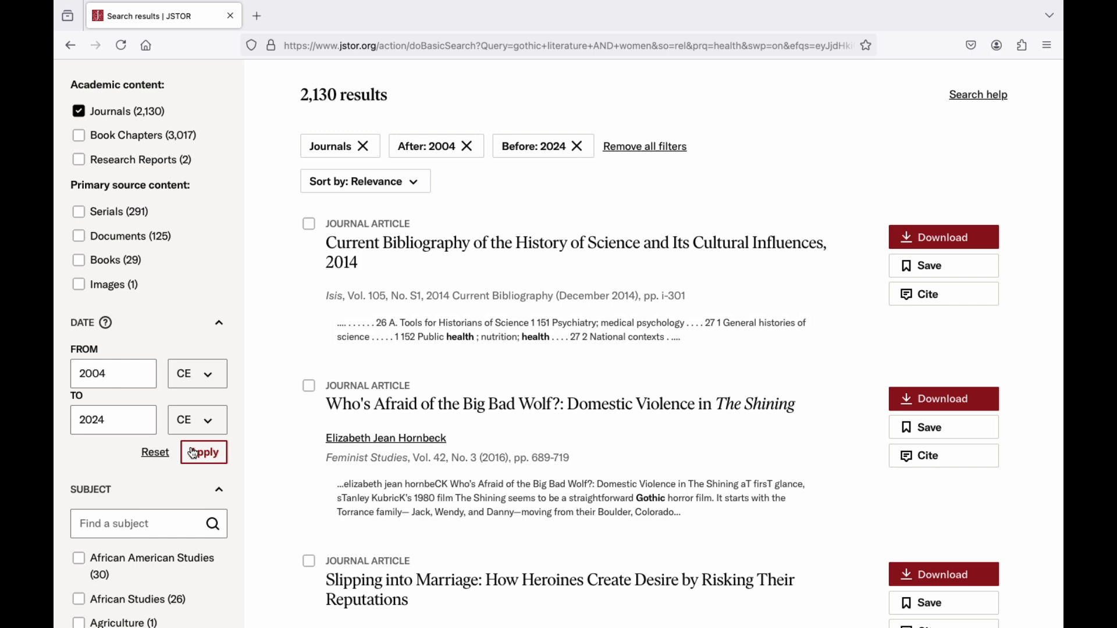
pyautogui.scroll(-1, 242, 445)
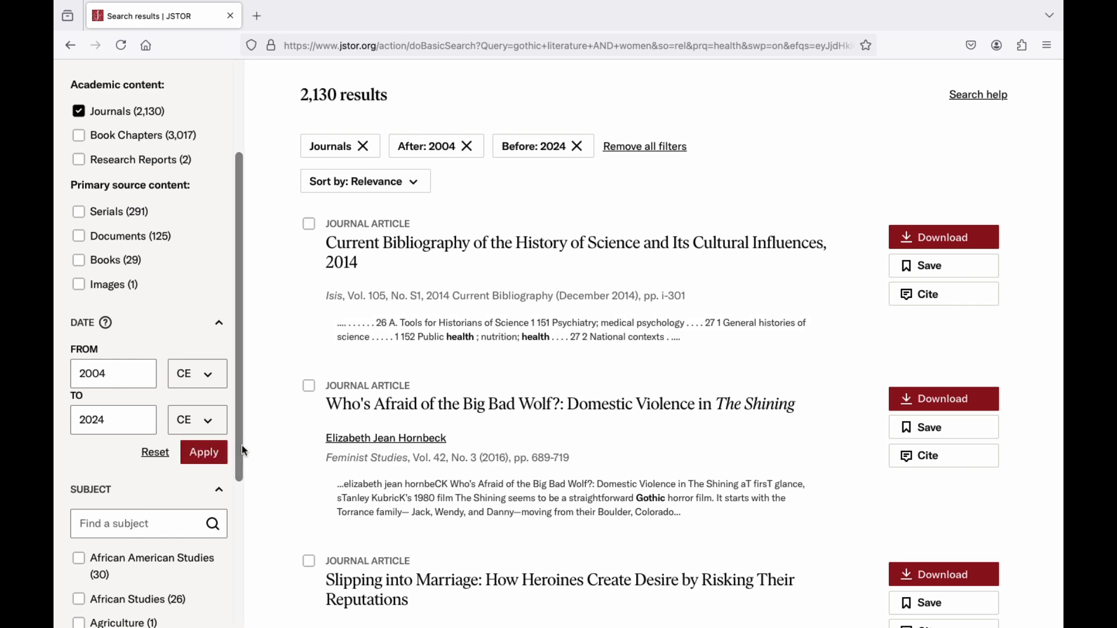
pyautogui.scroll(-5, 244, 452)
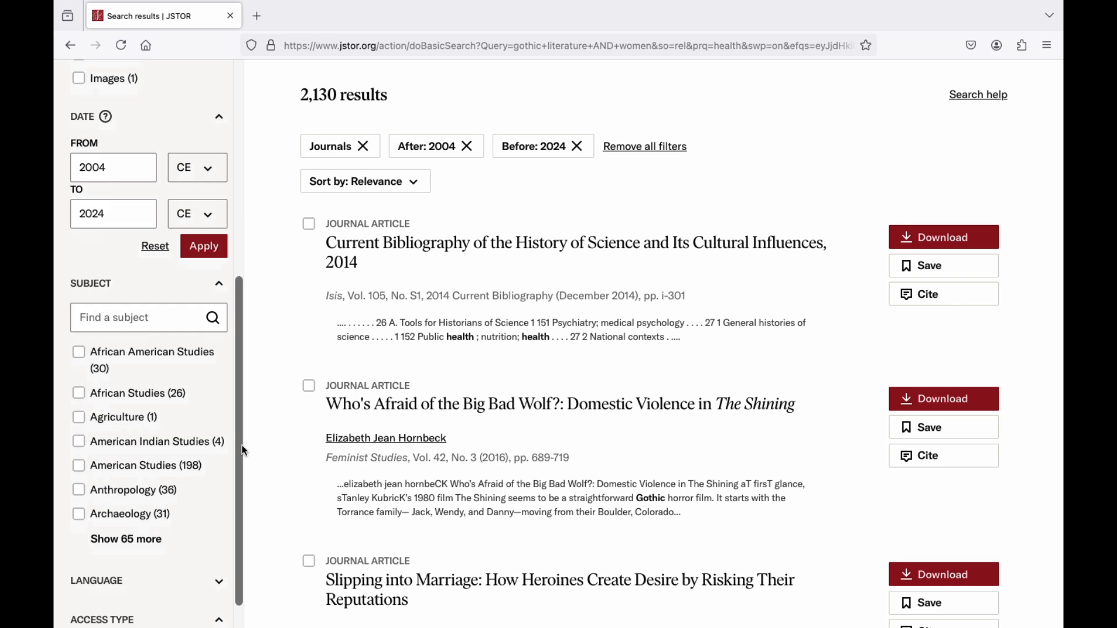
# Show all subjects and tick the American Studies and British Studies subject filters.
pyautogui.click(140, 538)
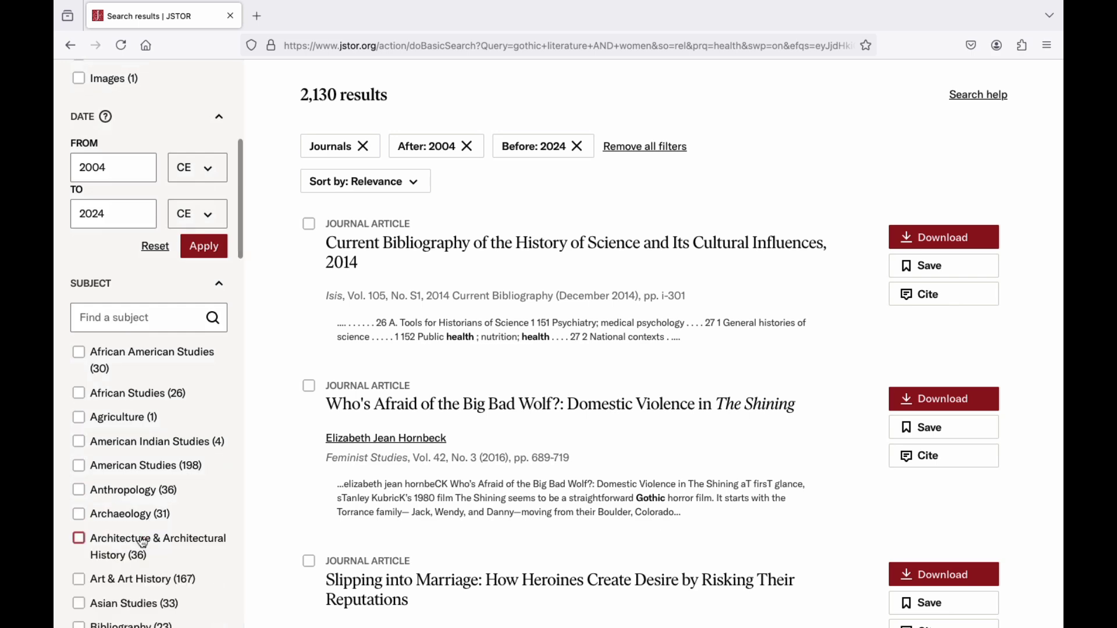
pyautogui.scroll(-3, 142, 542)
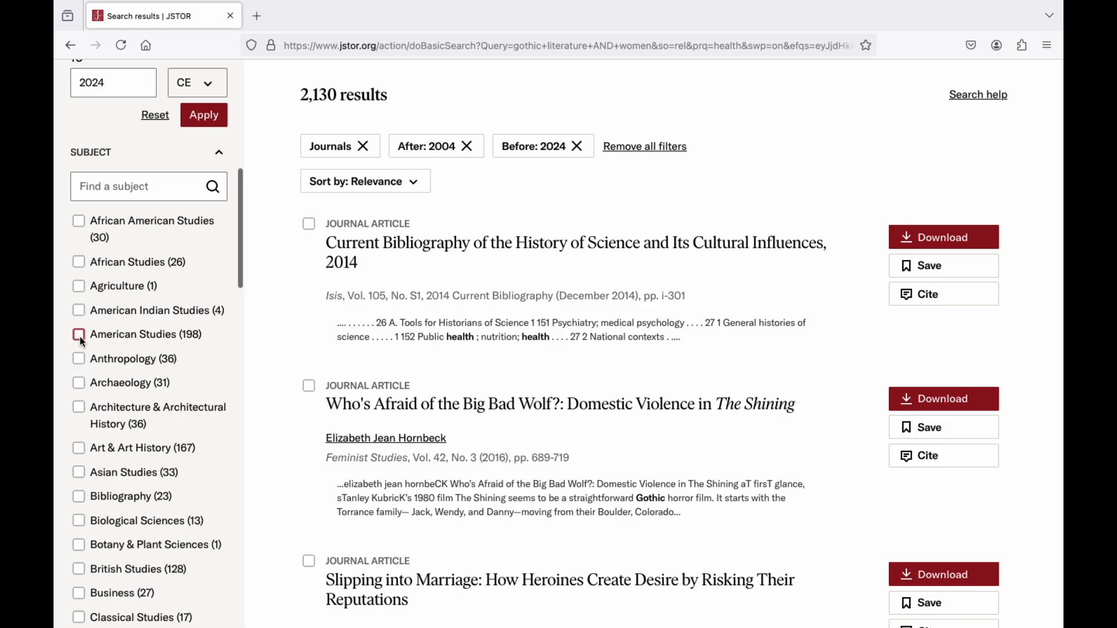
pyautogui.click(79, 336)
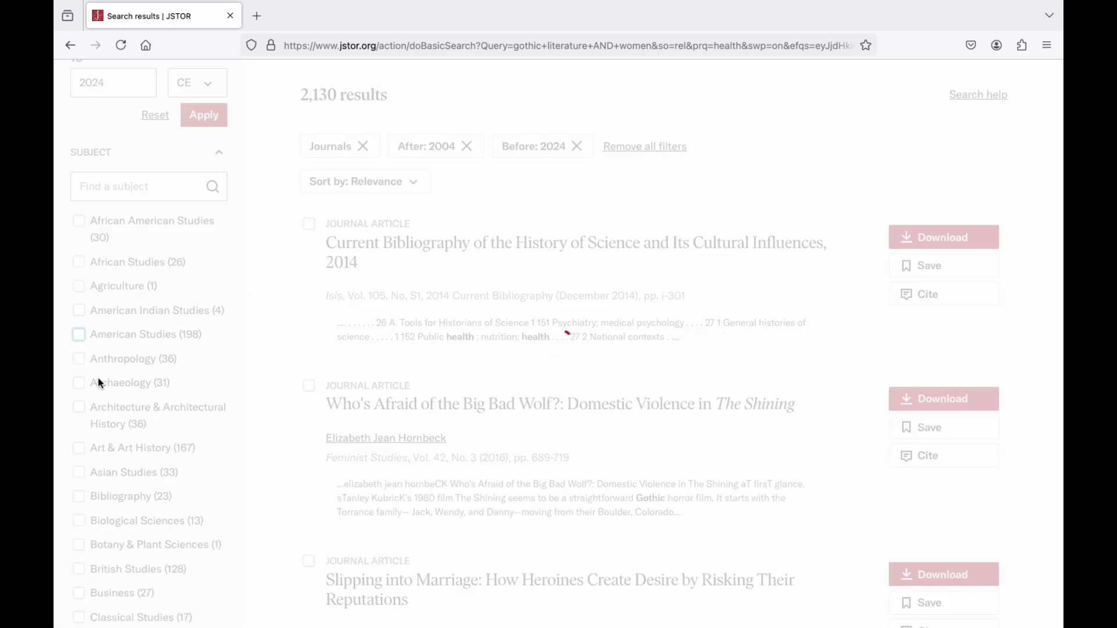
pyautogui.scroll(-3, 100, 384)
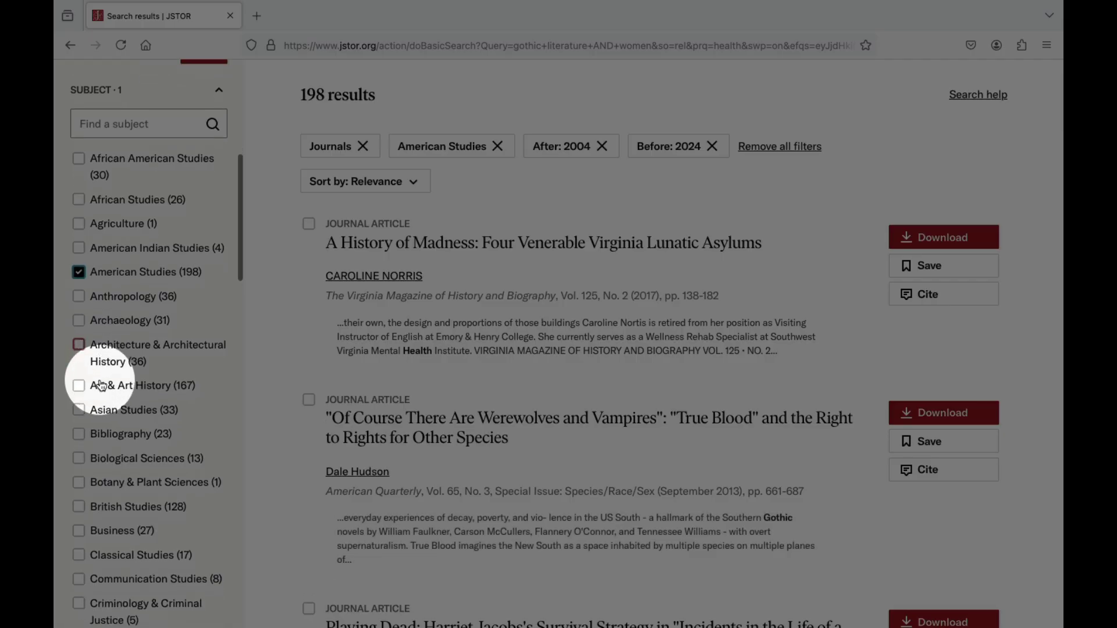
pyautogui.scroll(-1, 102, 385)
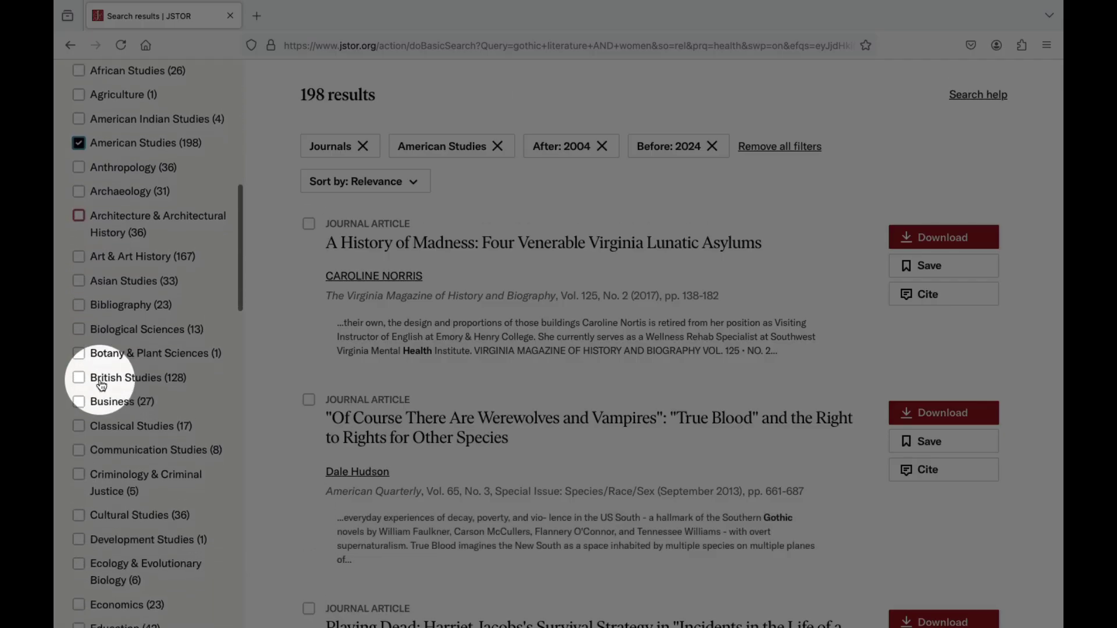
pyautogui.click(79, 374)
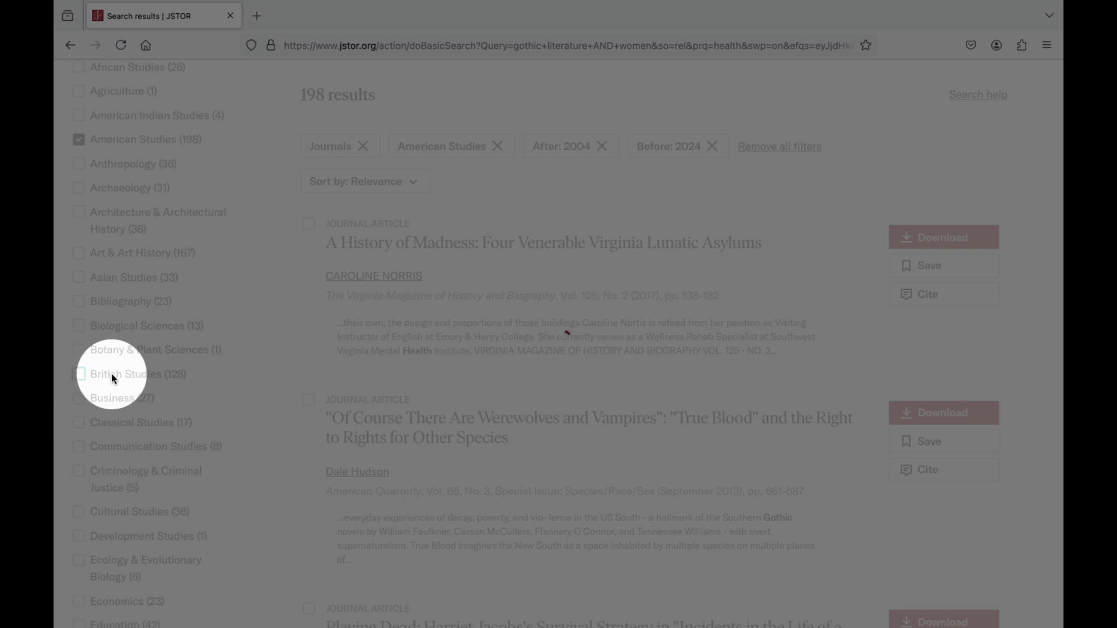
# Add Cultural Studies, Feminist & Women's Studies and Language & Literature filters, giving 1,338 results.
pyautogui.scroll(-1, 111, 377)
pyautogui.scroll(-1, 113, 380)
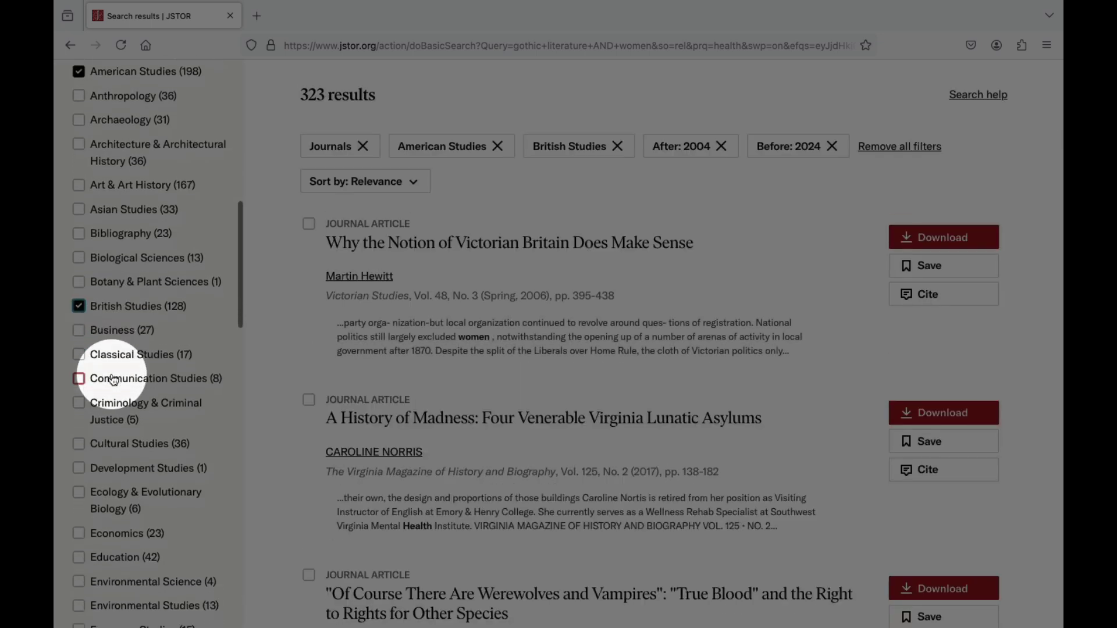
pyautogui.scroll(-1, 128, 378)
pyautogui.scroll(-1, 133, 378)
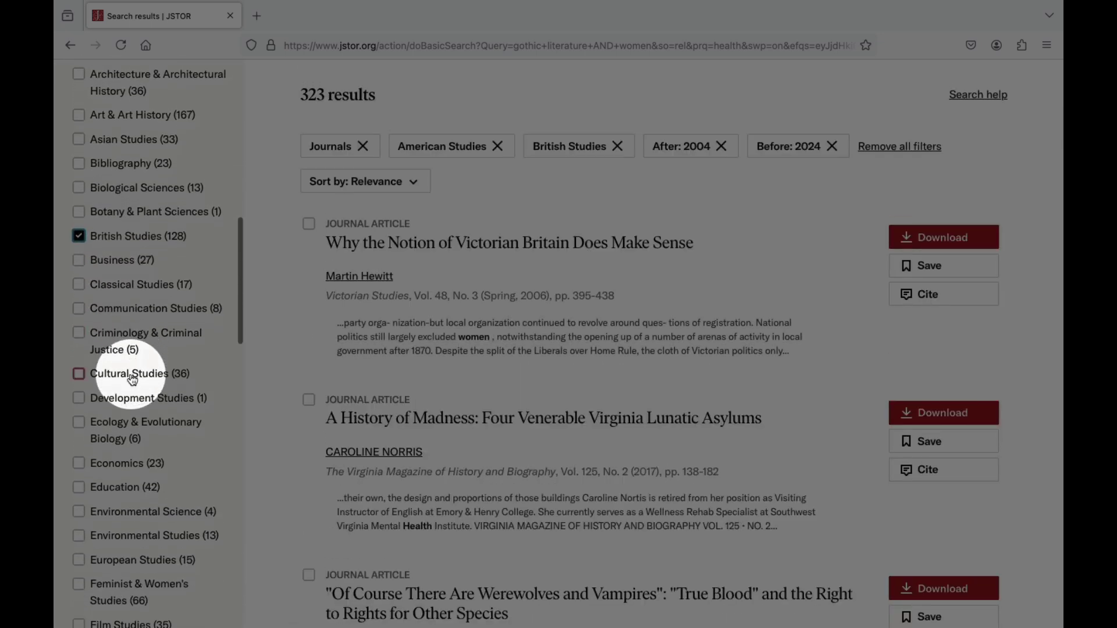
pyautogui.click(80, 373)
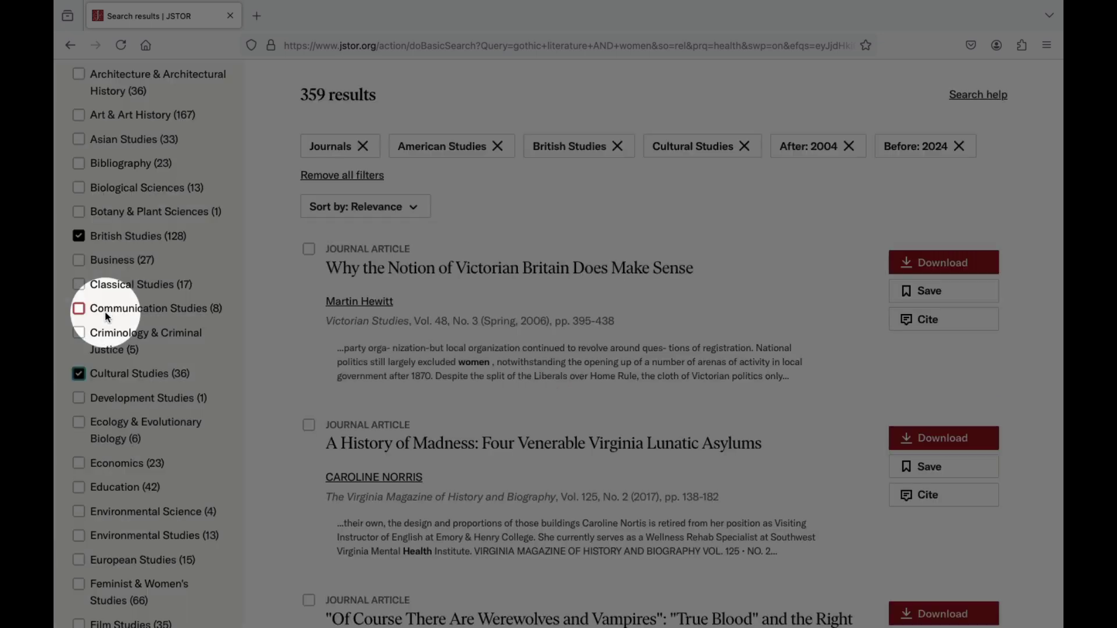
pyautogui.scroll(-1, 141, 360)
pyautogui.scroll(-4, 142, 366)
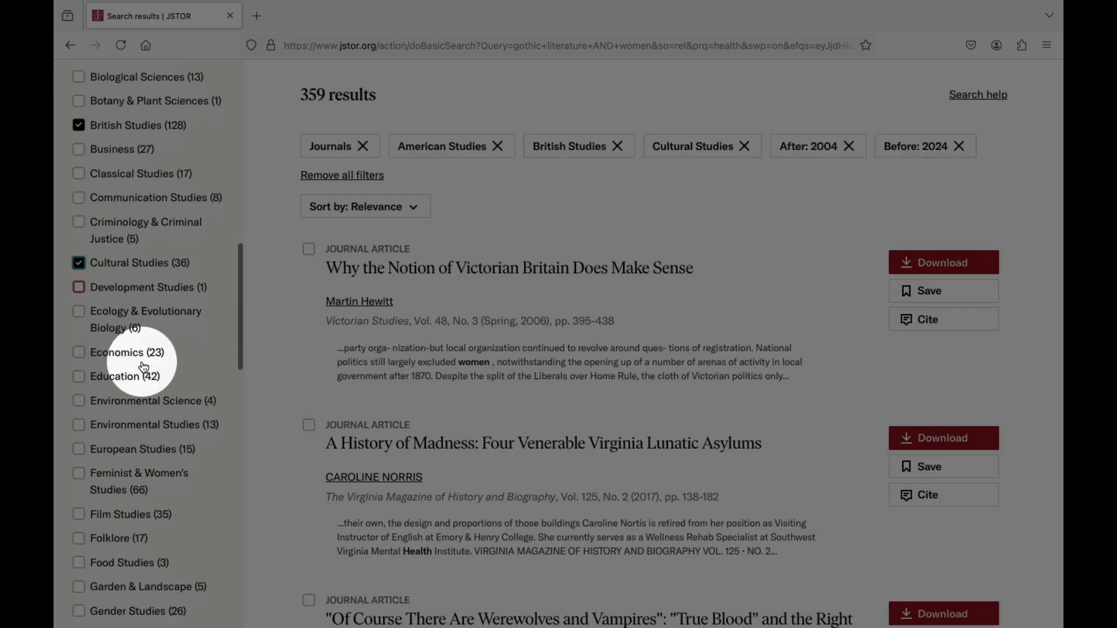
pyautogui.click(79, 373)
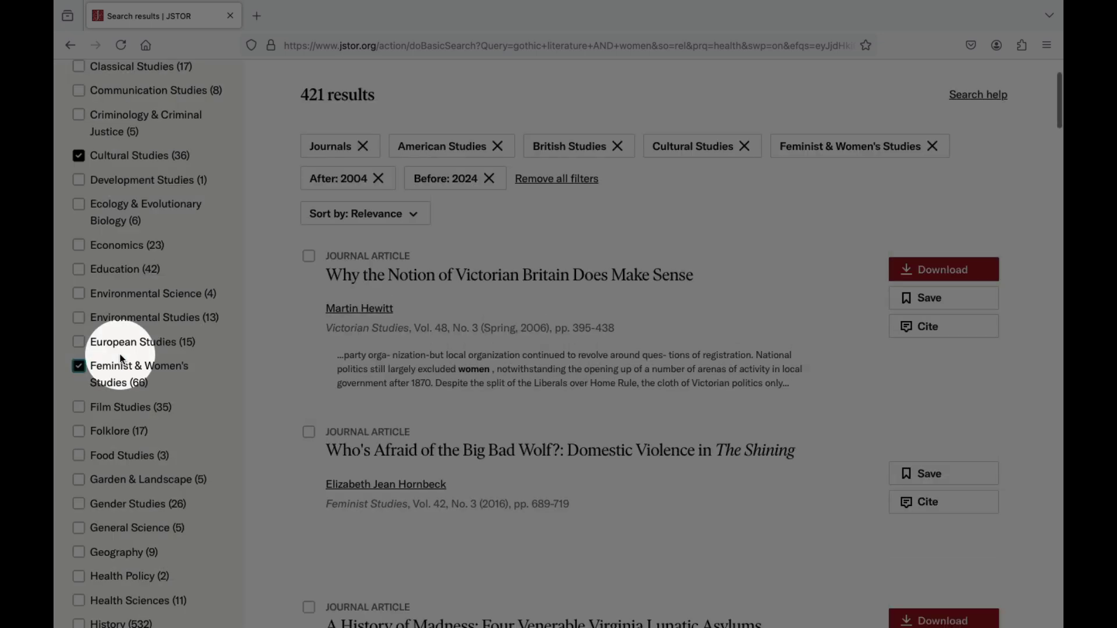
pyautogui.scroll(-2, 121, 356)
pyautogui.scroll(-4, 121, 353)
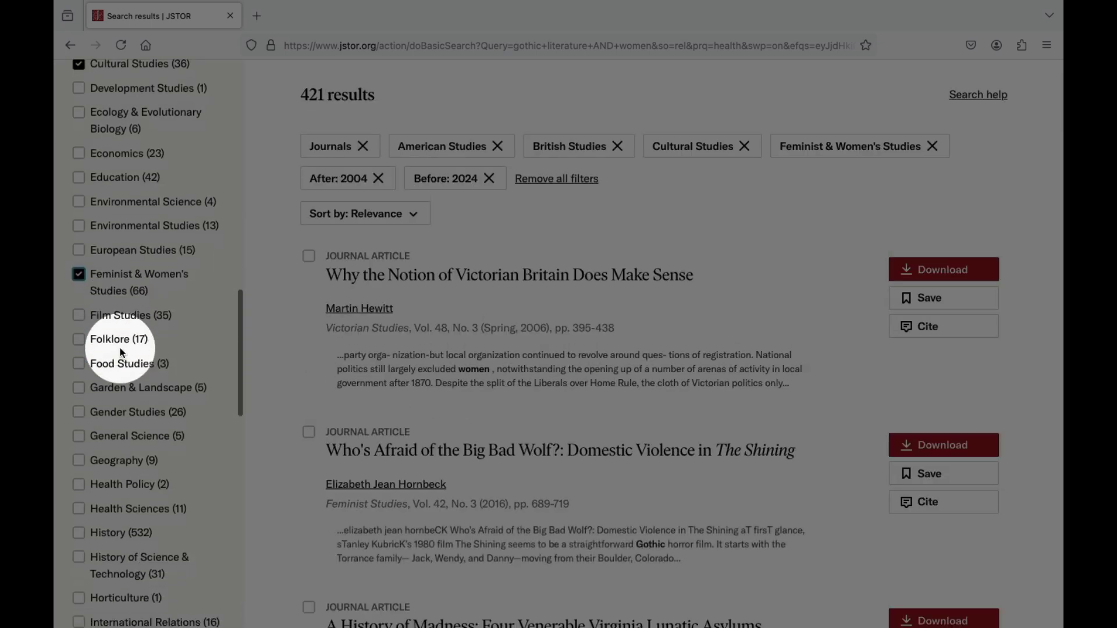
pyautogui.scroll(-4, 121, 353)
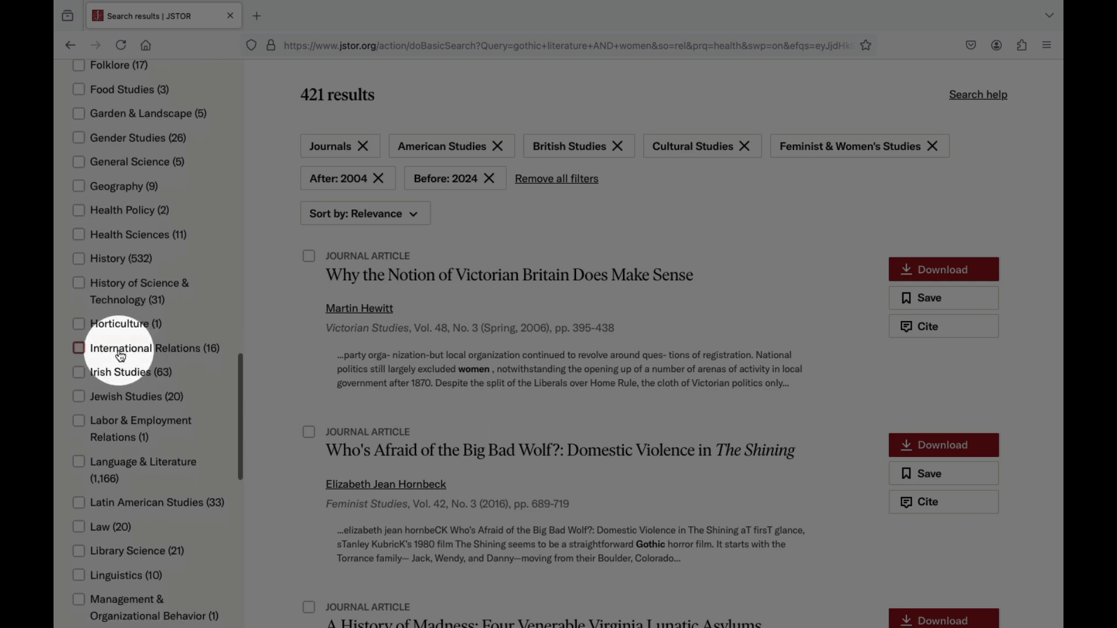
pyautogui.click(78, 462)
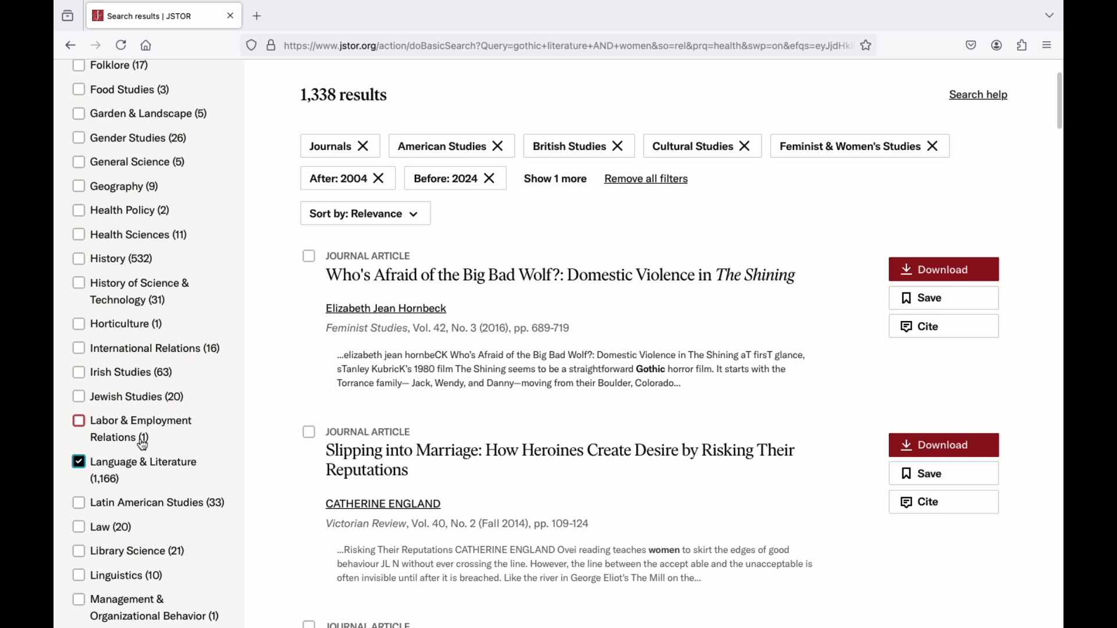
pyautogui.scroll(-8, 142, 445)
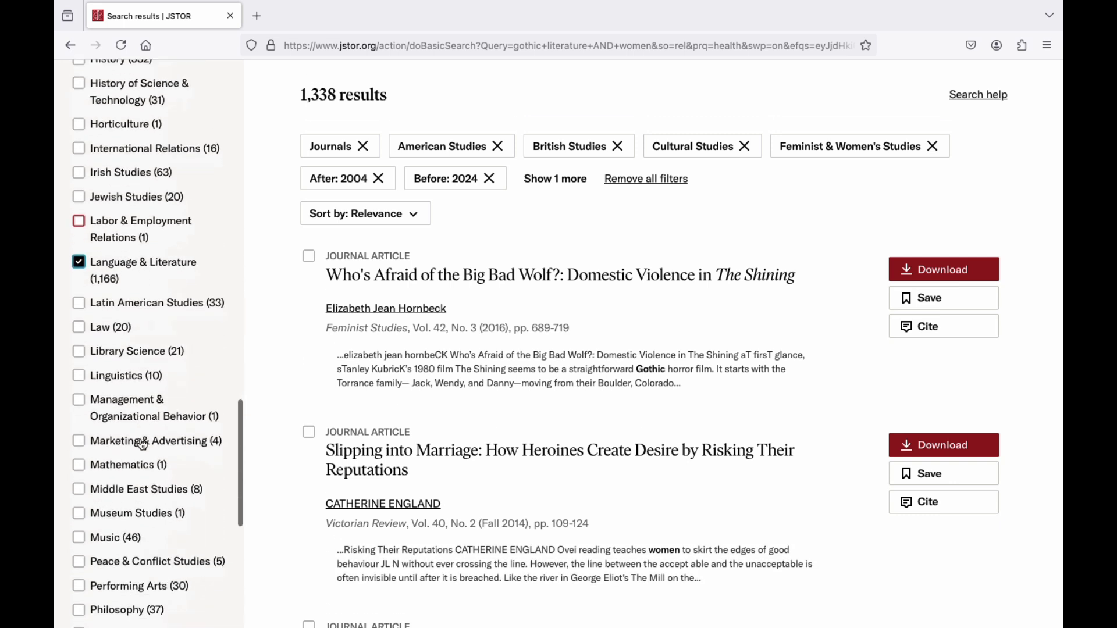
pyautogui.scroll(-6, 143, 445)
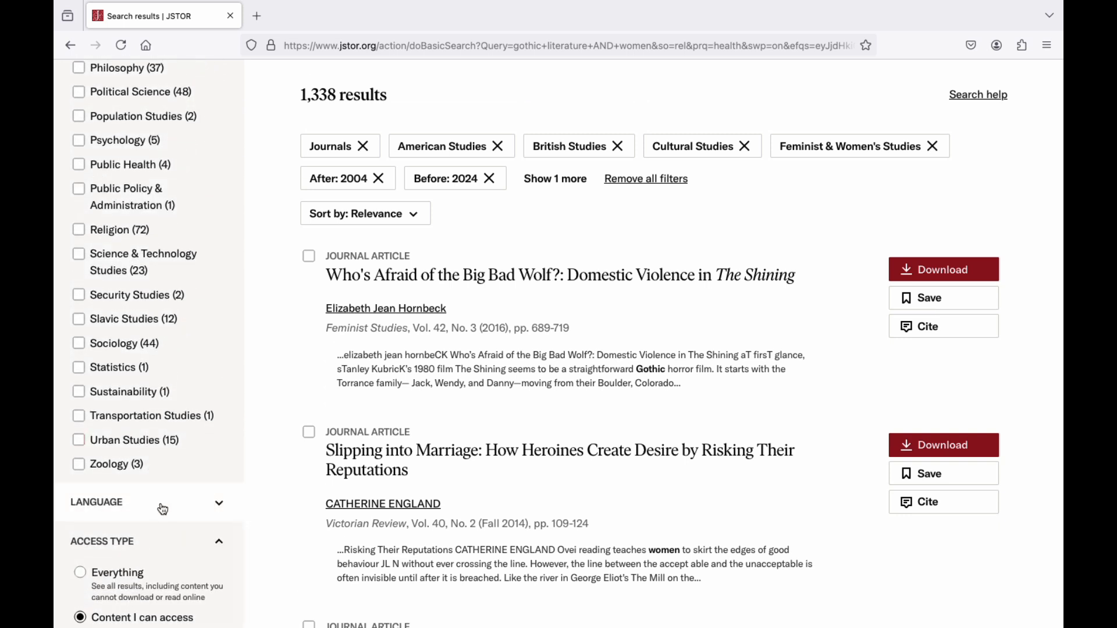
# Limit the results to English-language items, leaving 1,334.
pyautogui.click(163, 509)
pyautogui.scroll(-2, 163, 508)
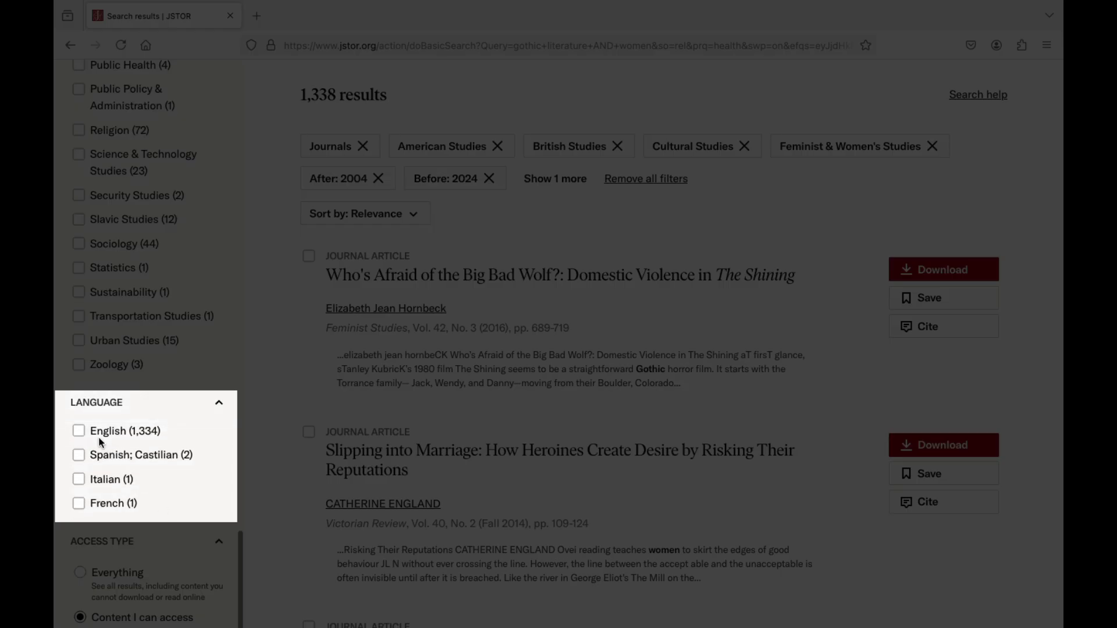
pyautogui.click(79, 430)
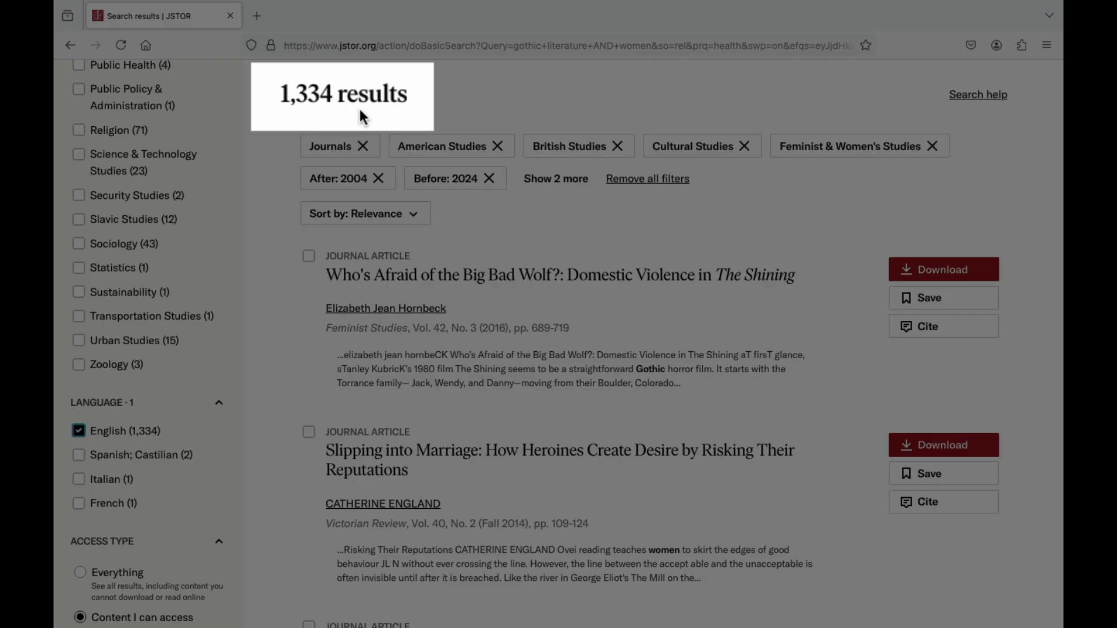
pyautogui.scroll(2, 404, 110)
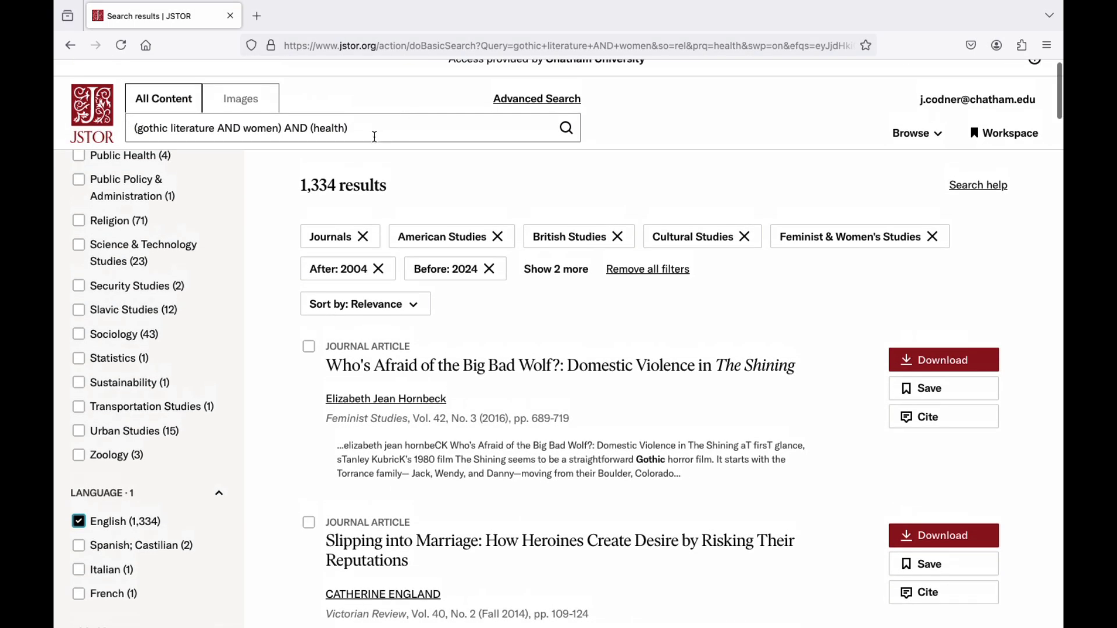
pyautogui.click(374, 130)
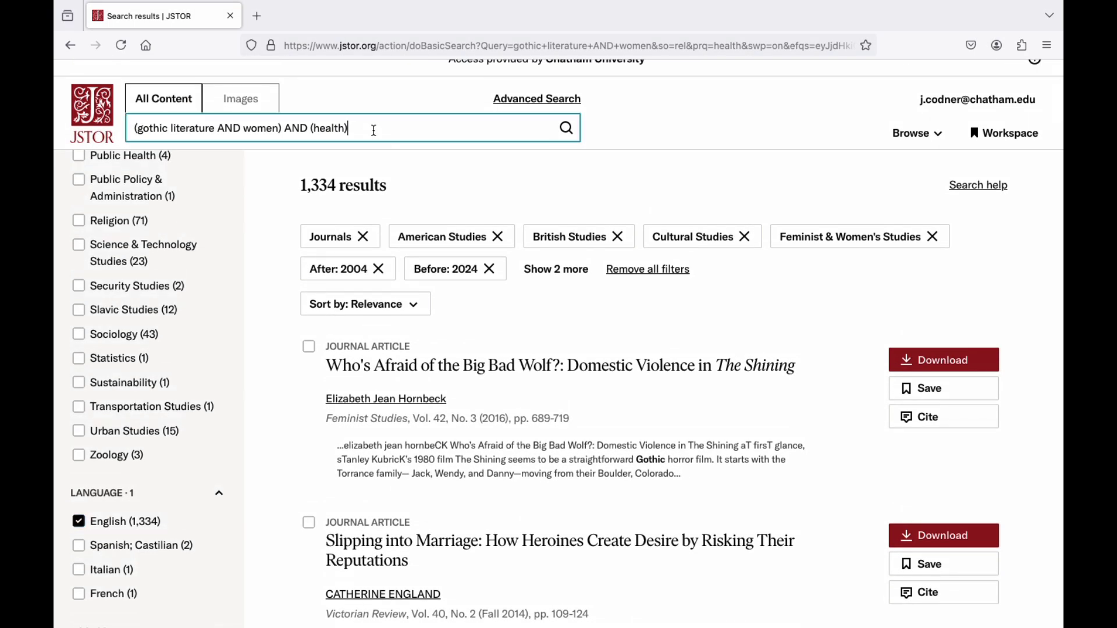
pyautogui.click(420, 189)
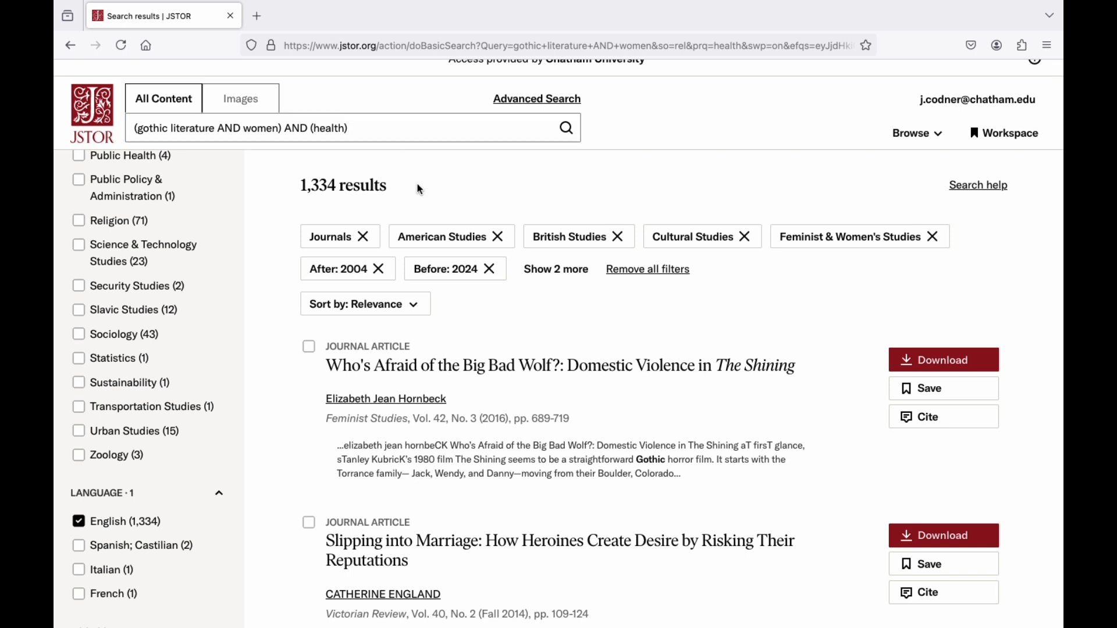
pyautogui.scroll(-1, 420, 190)
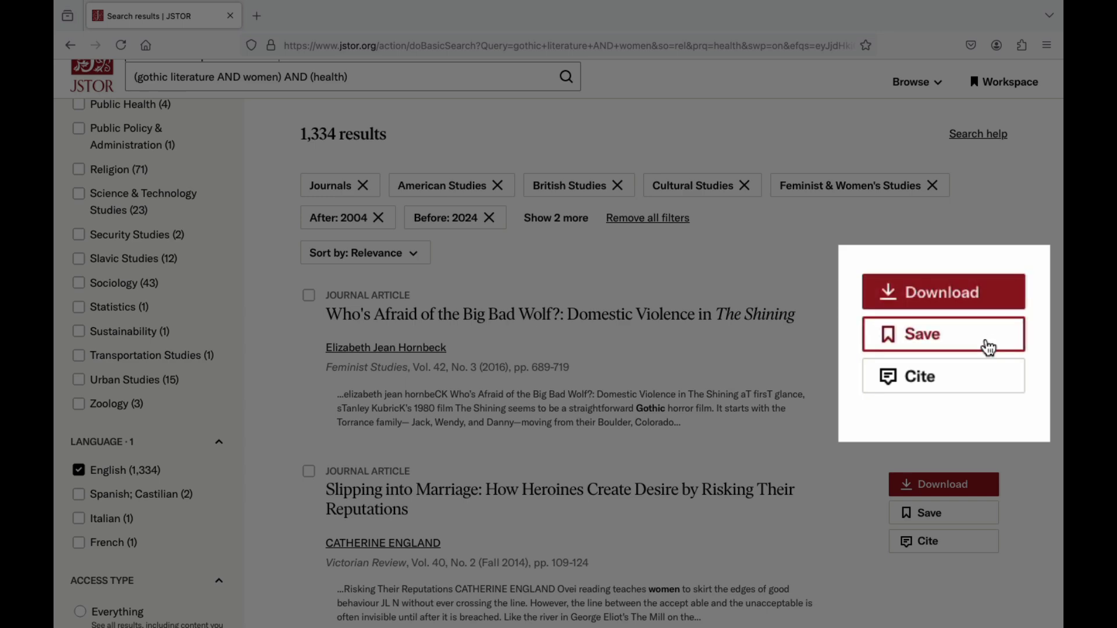
pyautogui.click(970, 369)
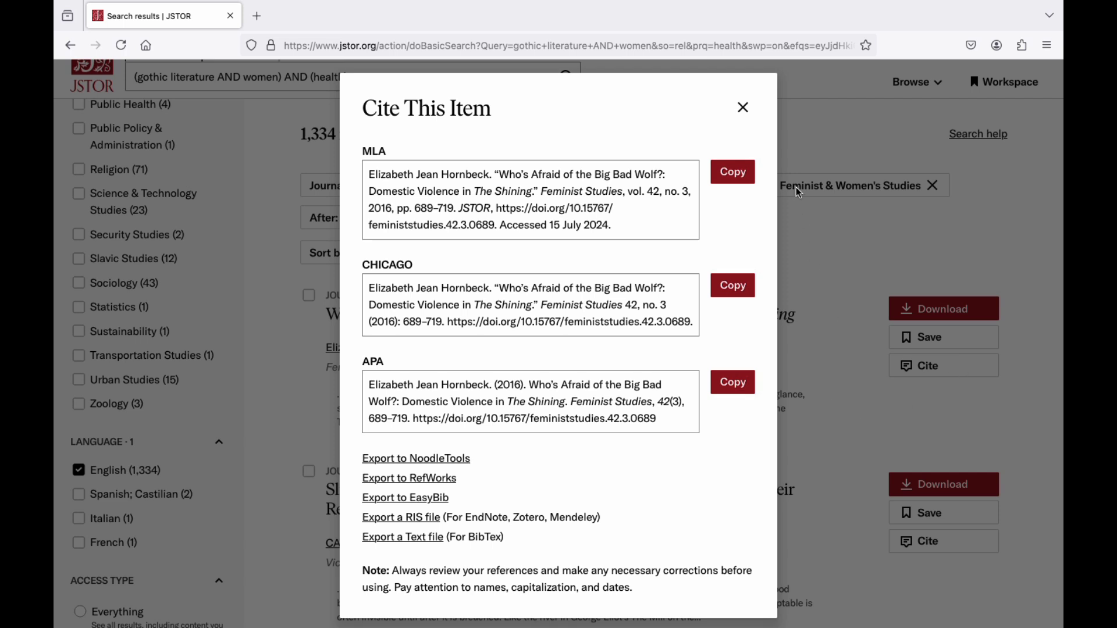
pyautogui.click(745, 109)
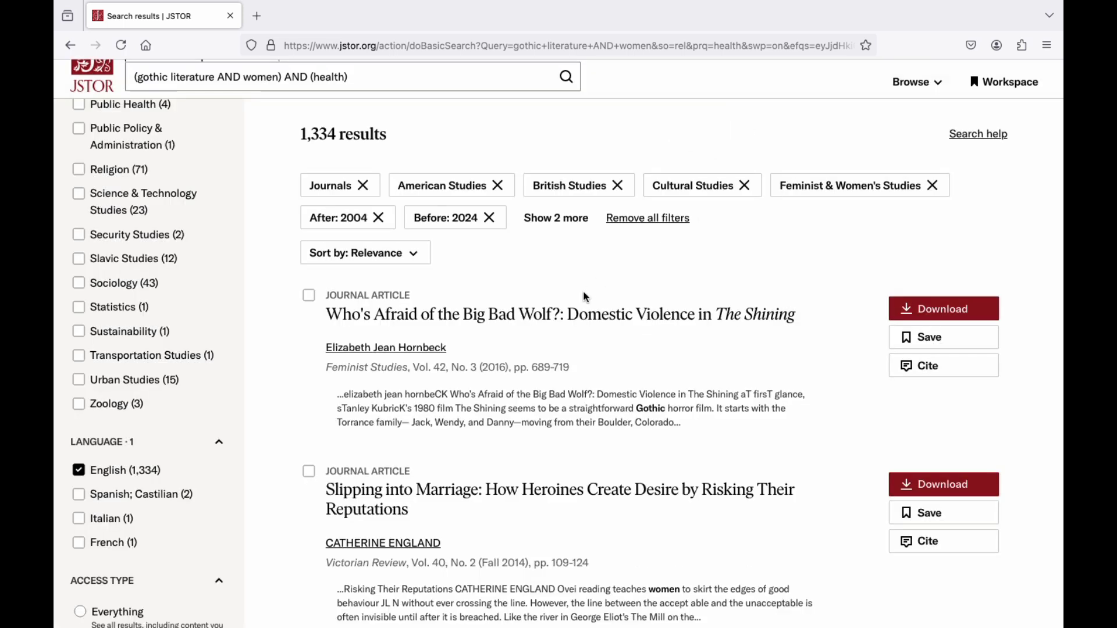
# Open the 'Who's Afraid of the Big Bad Wolf?' article and look through its PDF preview.
pyautogui.click(585, 316)
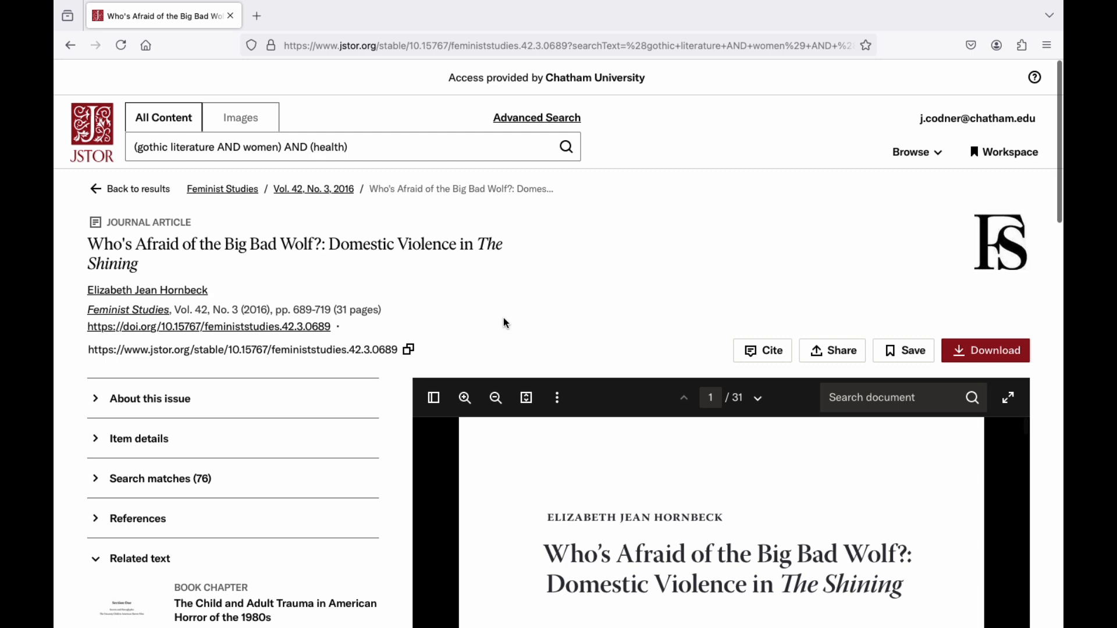
pyautogui.scroll(-4, 484, 324)
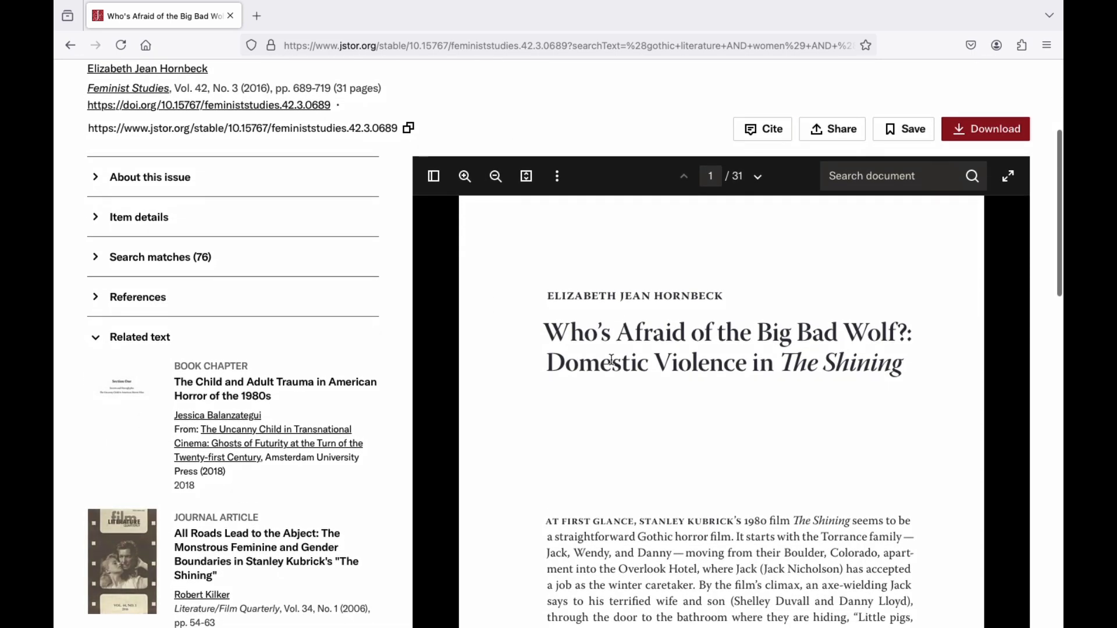
pyautogui.scroll(-7, 644, 390)
pyautogui.scroll(-10, 645, 392)
pyautogui.scroll(5, 646, 393)
pyautogui.scroll(11, 646, 392)
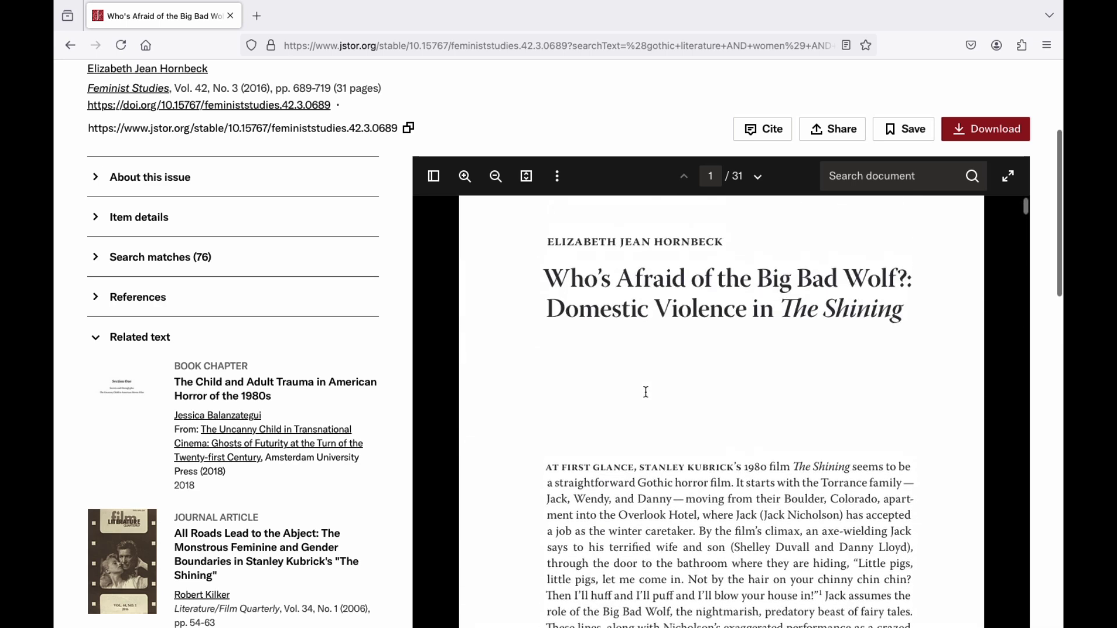
pyautogui.scroll(1, 646, 392)
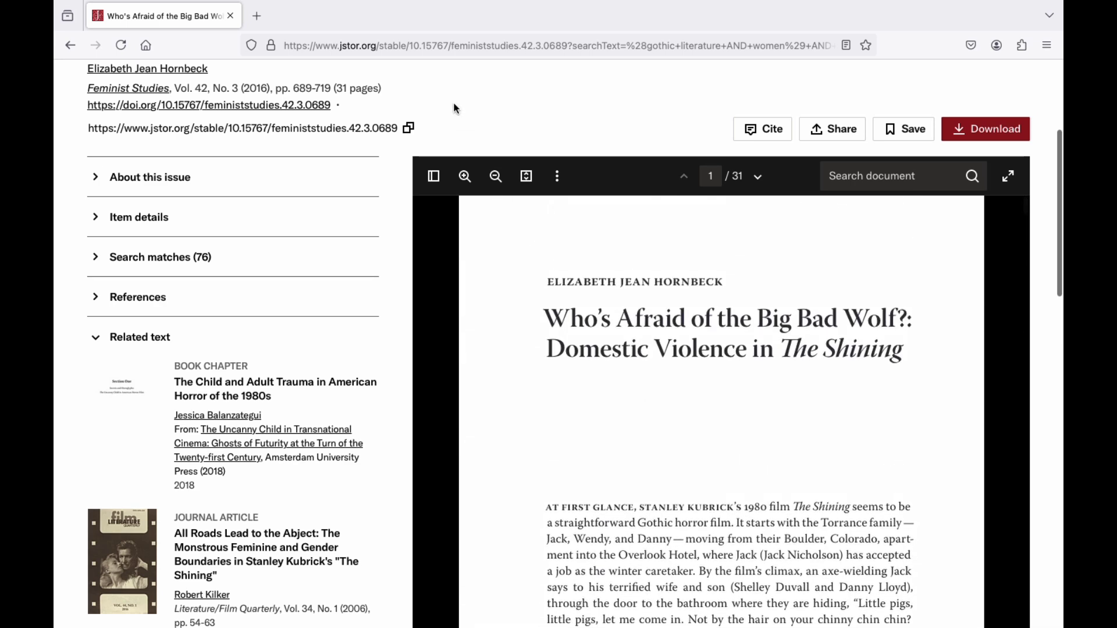
pyautogui.scroll(3, 454, 109)
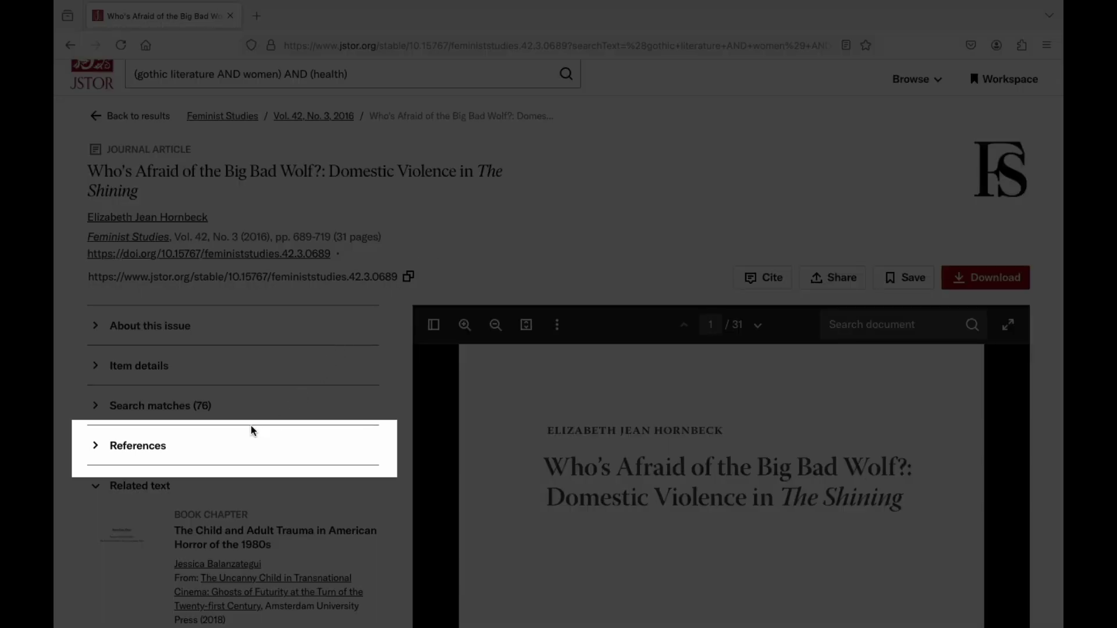
# Expand the article's references list, look through it, then collapse it.
pyautogui.click(195, 448)
pyautogui.scroll(-2, 196, 448)
pyautogui.scroll(-5, 196, 449)
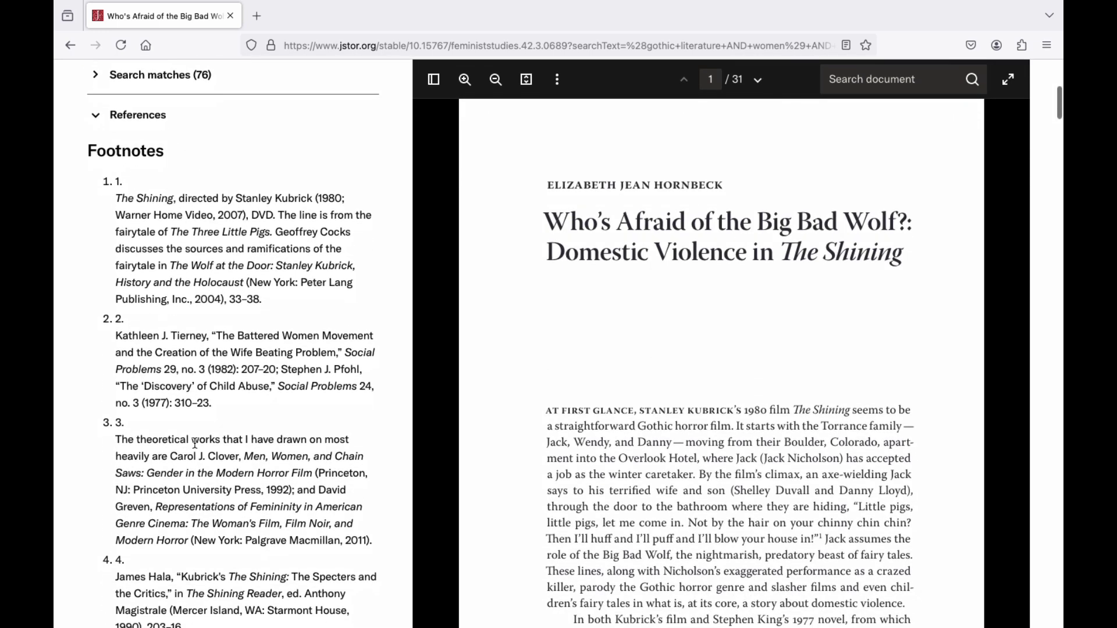
pyautogui.scroll(1, 195, 444)
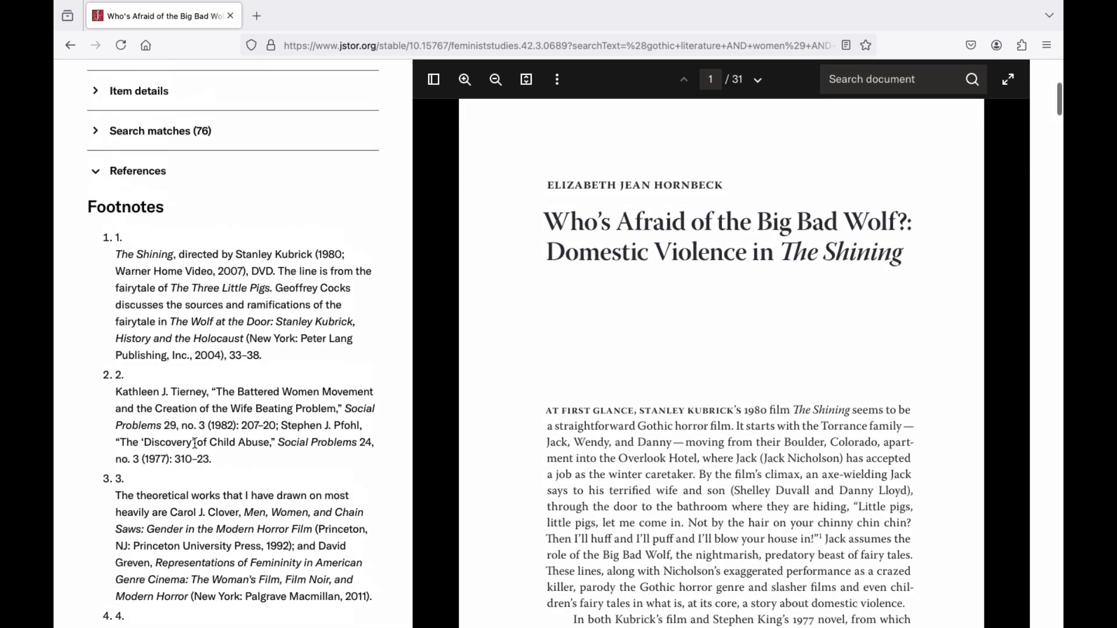
pyautogui.click(162, 182)
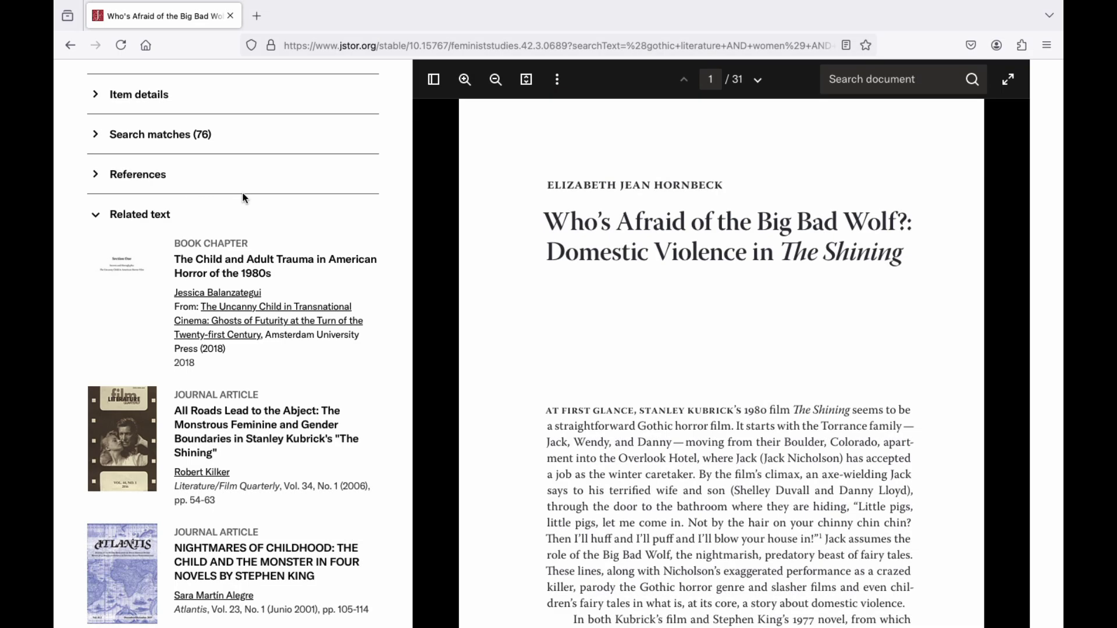
# Browse the related texts, such as 'All Roads Lead to the Abject', then return to the top.
pyautogui.scroll(-5, 224, 224)
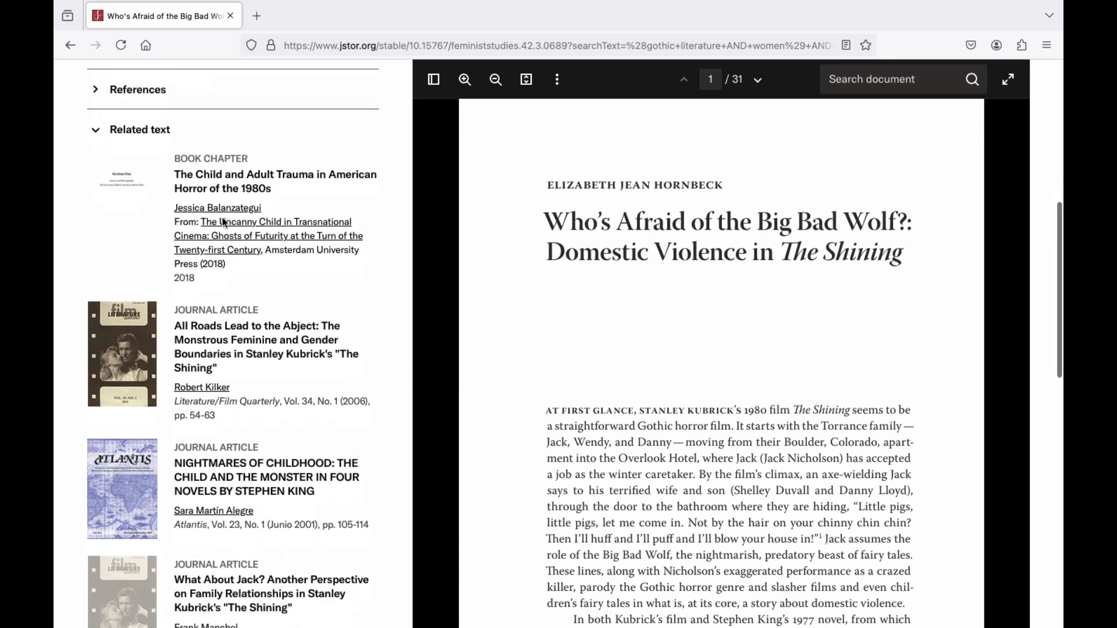
pyautogui.scroll(-8, 223, 218)
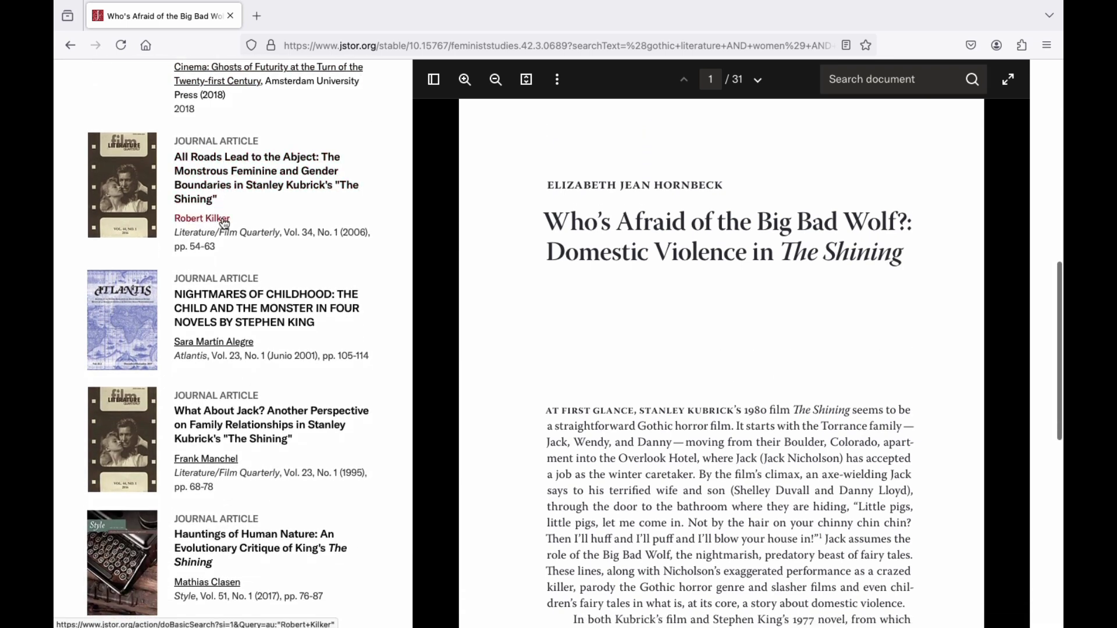
pyautogui.scroll(-2, 224, 224)
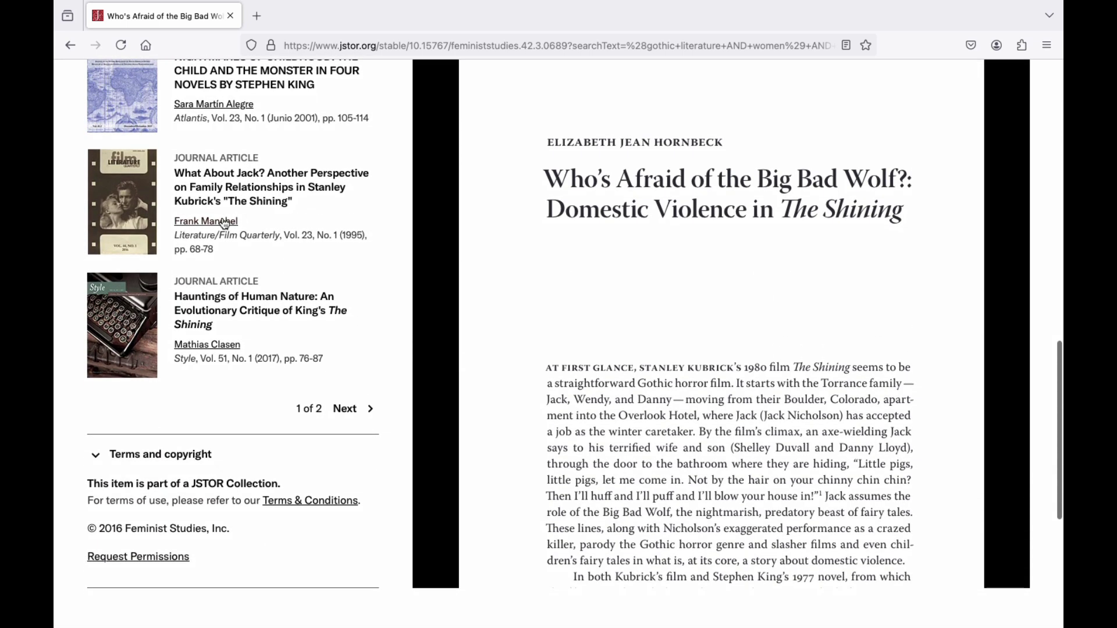
pyautogui.scroll(12, 225, 224)
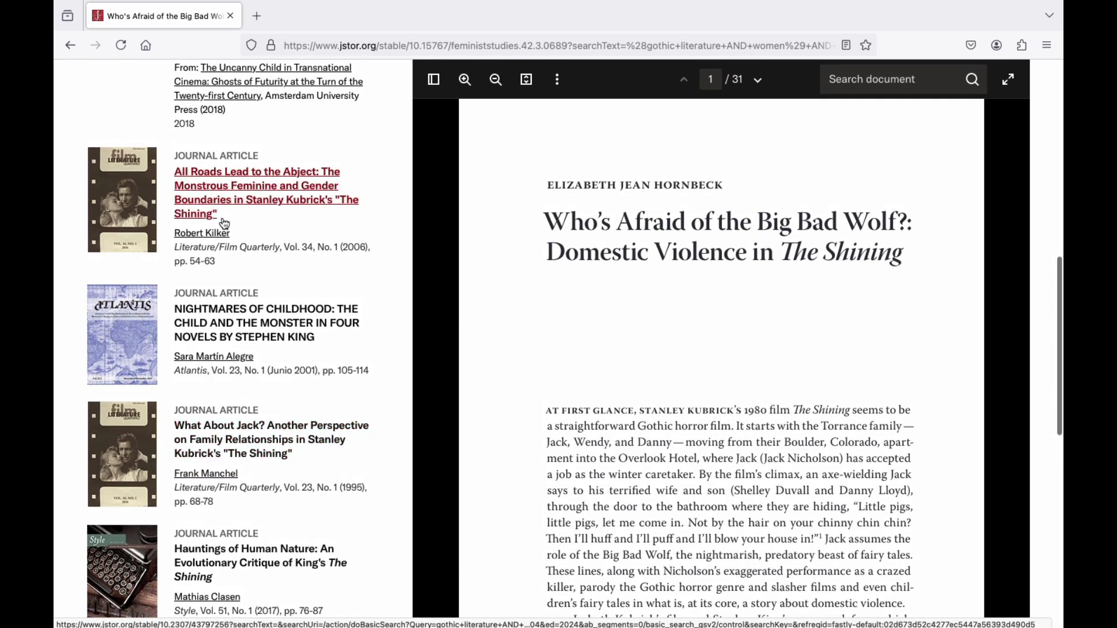
pyautogui.scroll(3, 225, 224)
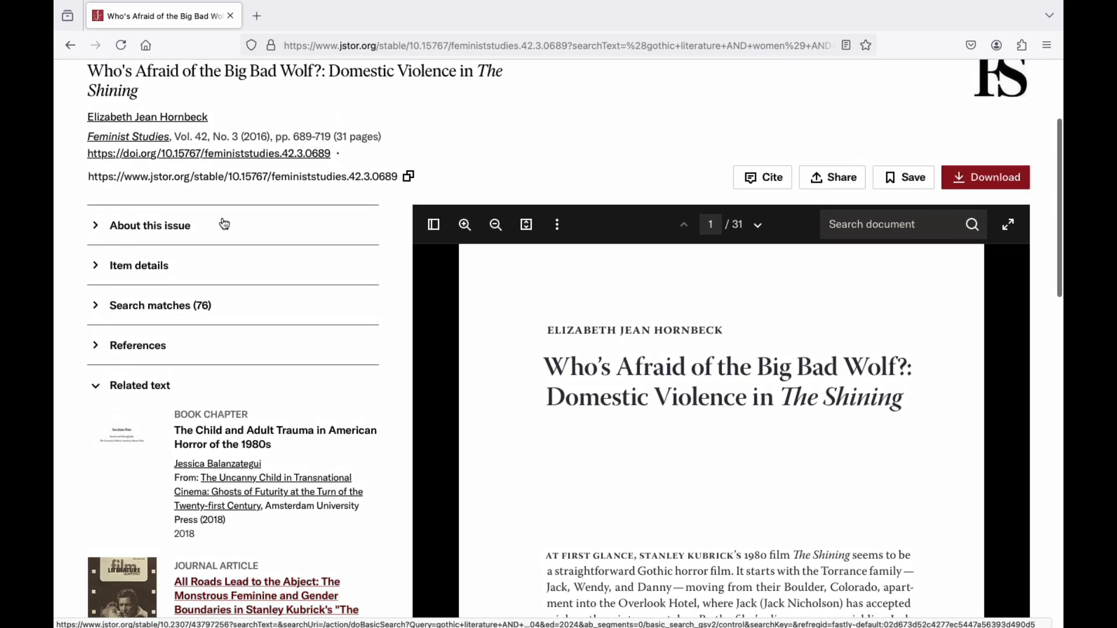
pyautogui.scroll(2, 225, 224)
pyautogui.scroll(1, 224, 224)
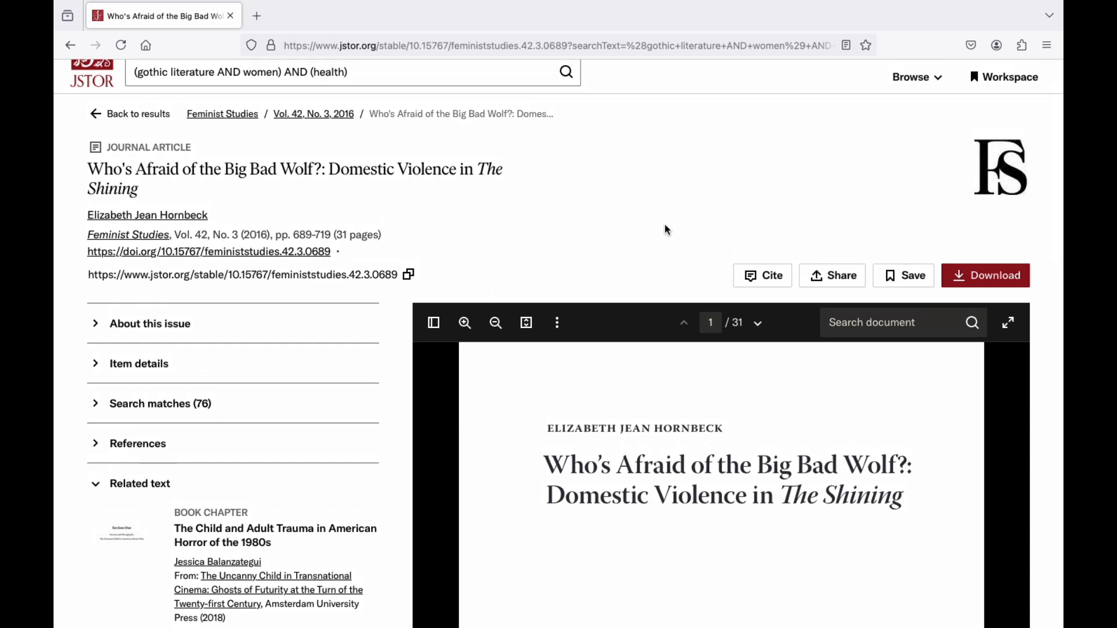
# Open the article's Cite options, then open and close the Share menu.
pyautogui.click(760, 285)
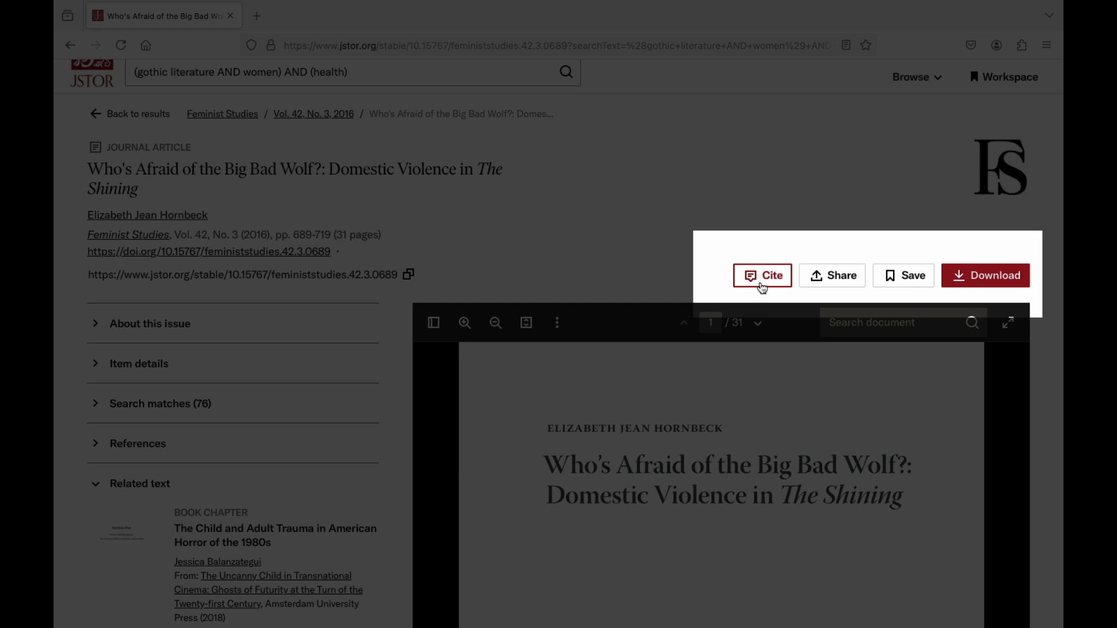
pyautogui.click(821, 283)
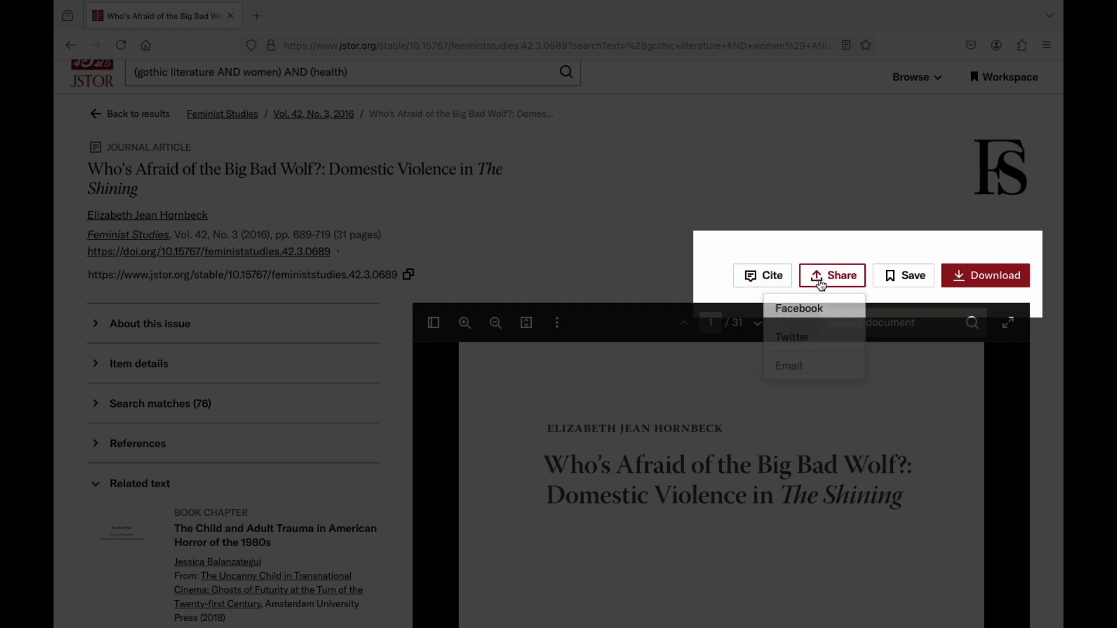
pyautogui.click(819, 282)
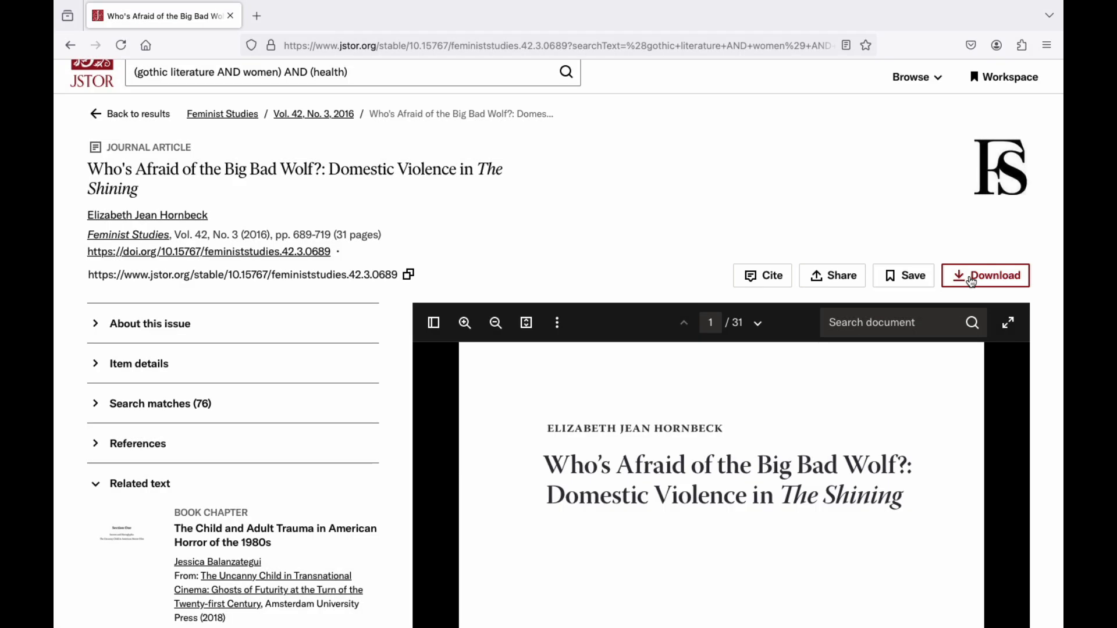
# Return to the 1,334 results and open the 'Of Course There Are Werewolves and Vampires' article.
pyautogui.click(141, 115)
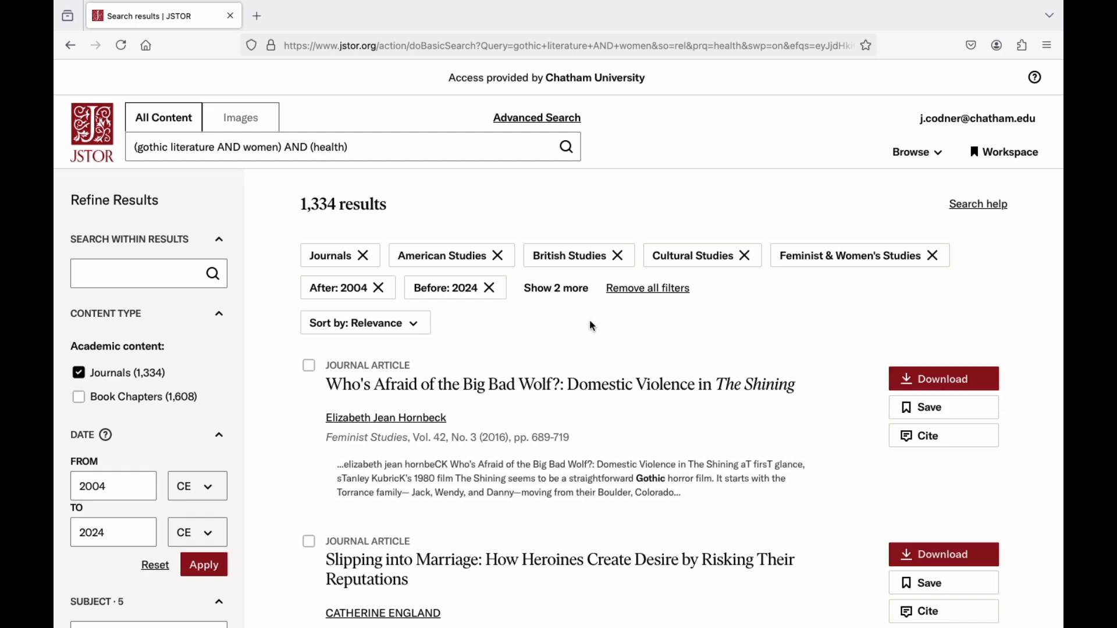
pyautogui.scroll(-3, 588, 319)
pyautogui.scroll(-7, 591, 321)
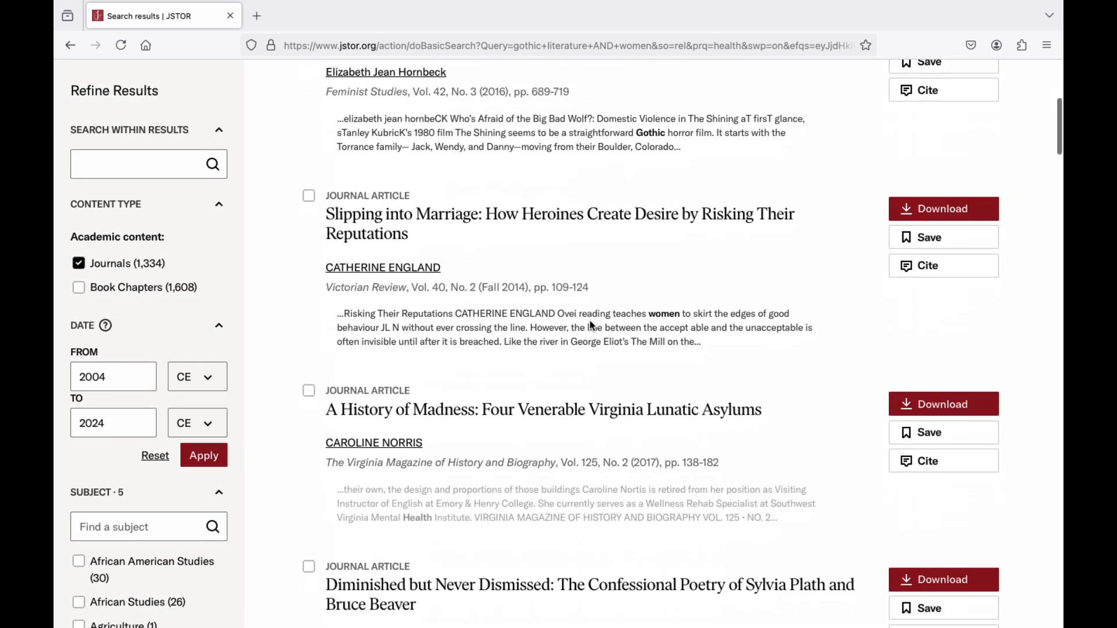
pyautogui.scroll(-7, 592, 326)
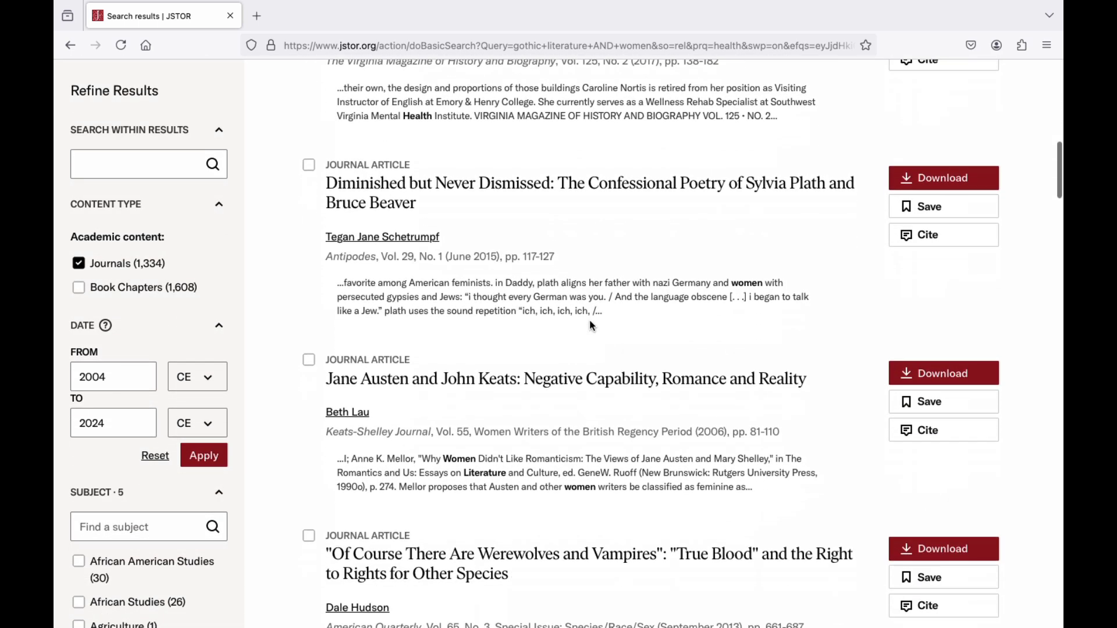
pyautogui.scroll(-1, 591, 327)
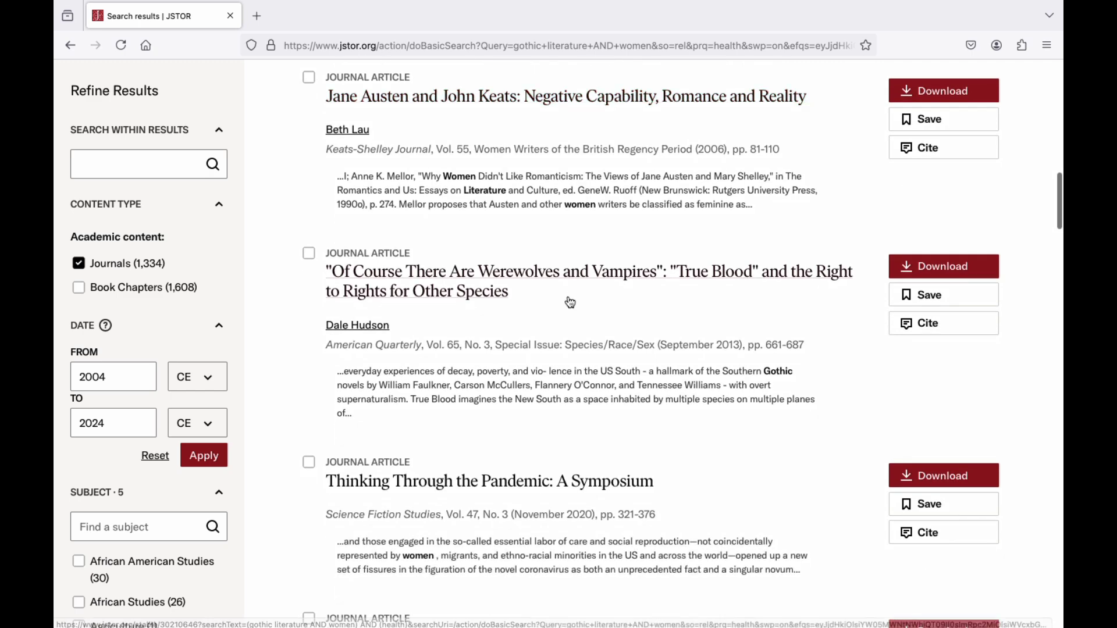
pyautogui.click(559, 280)
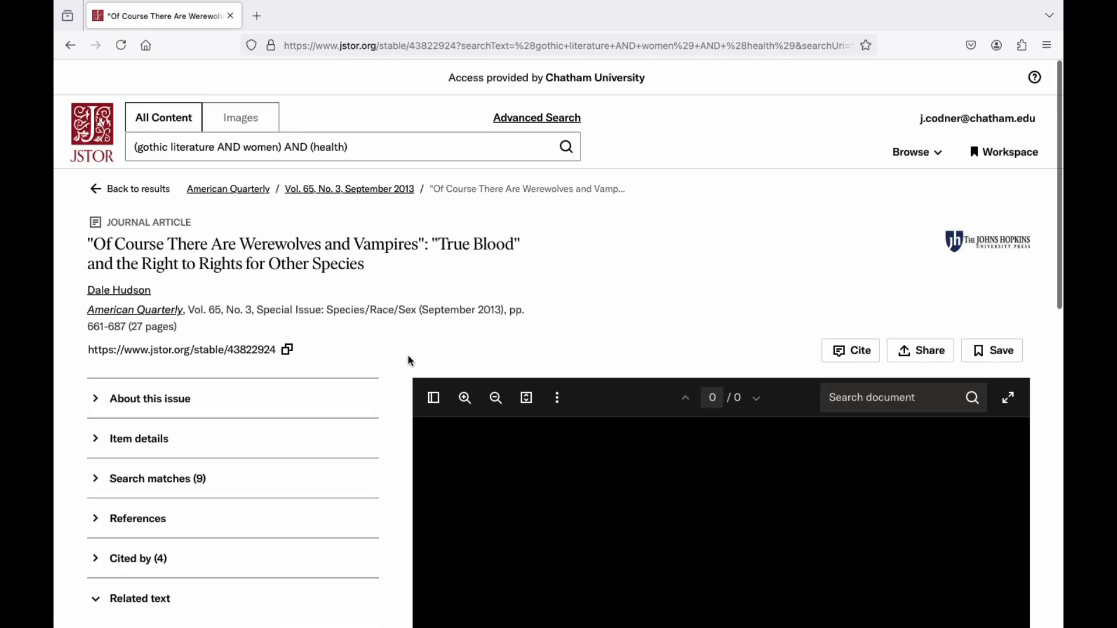
pyautogui.scroll(-1, 409, 359)
pyautogui.scroll(-2, 407, 355)
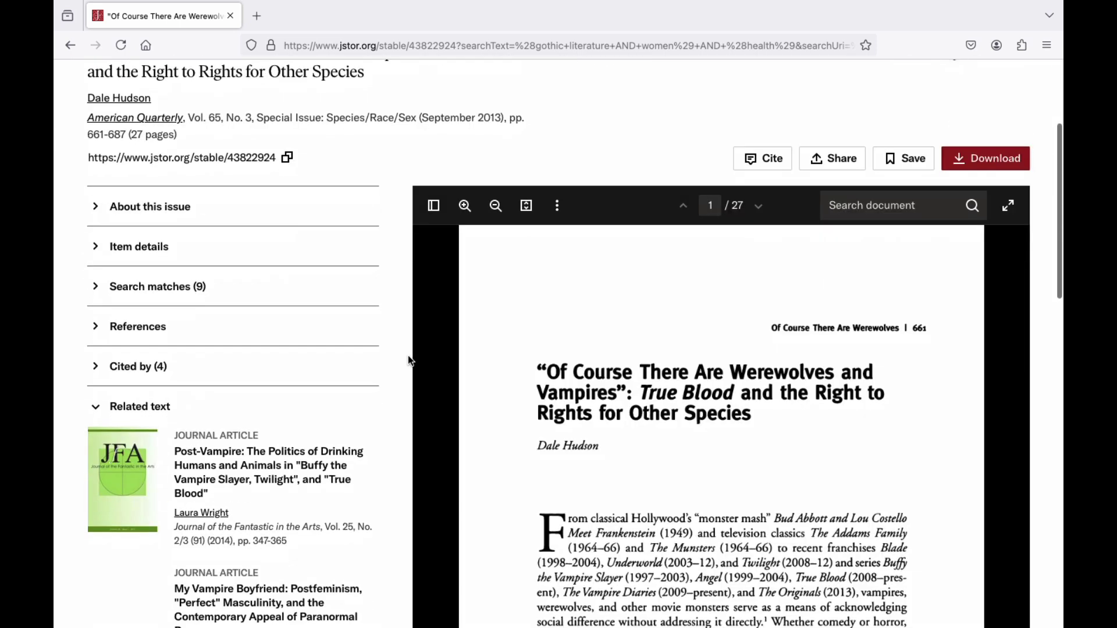
pyautogui.click(258, 332)
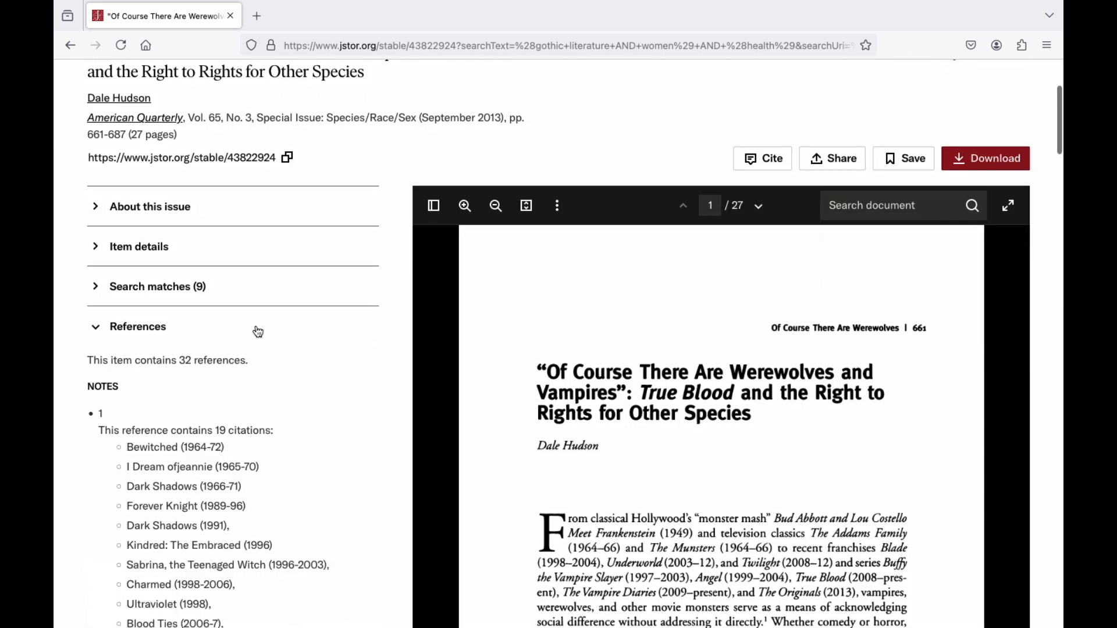
pyautogui.click(258, 331)
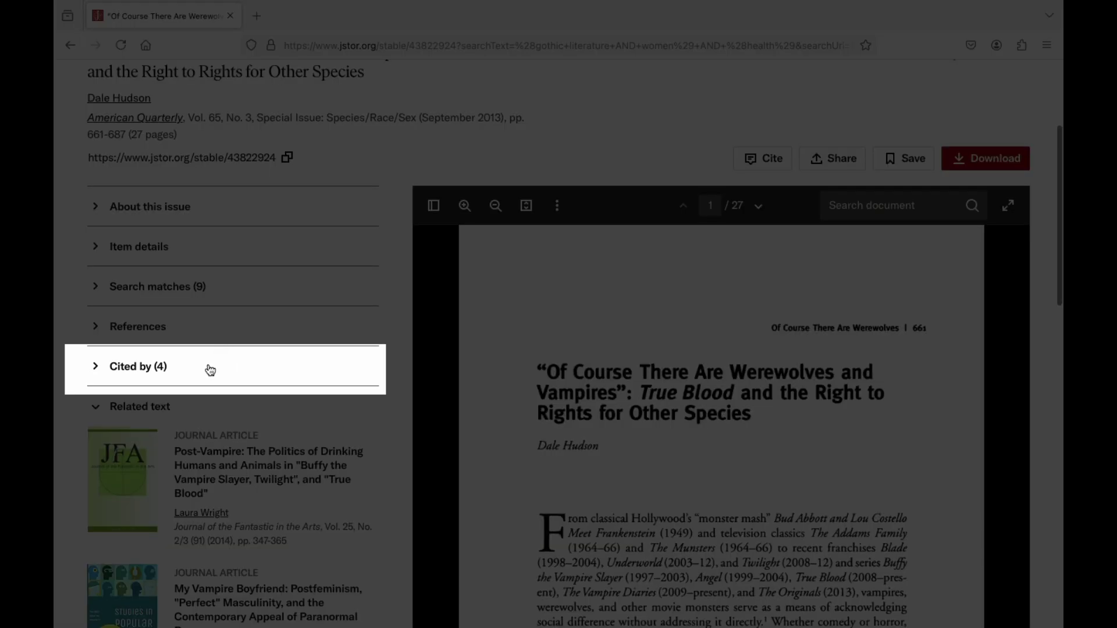
pyautogui.click(210, 372)
pyautogui.scroll(-3, 210, 371)
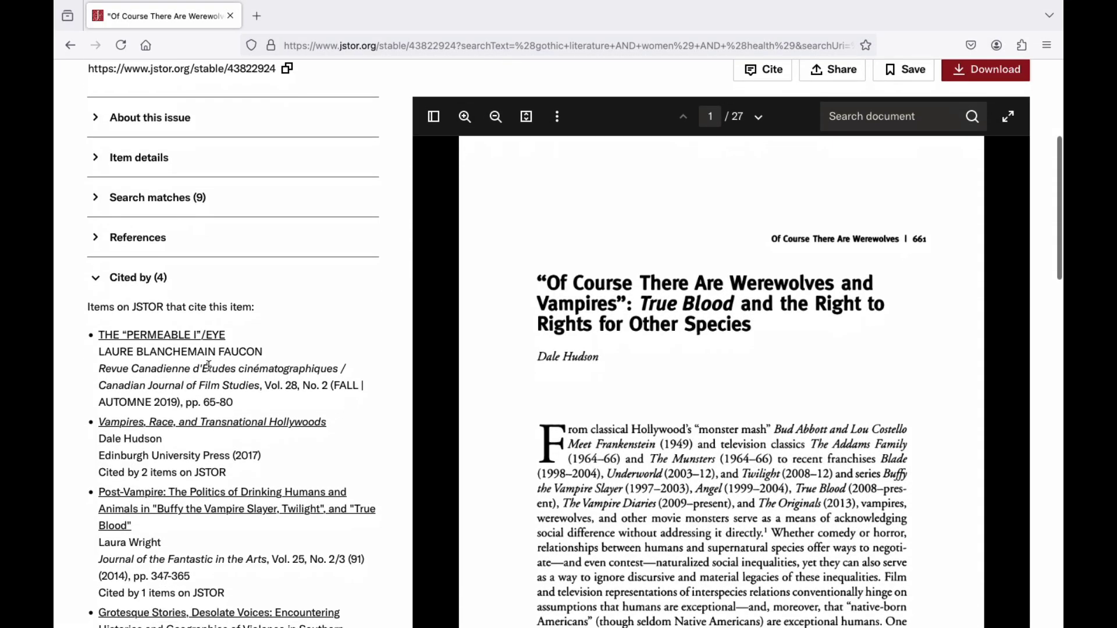
pyautogui.scroll(-2, 209, 366)
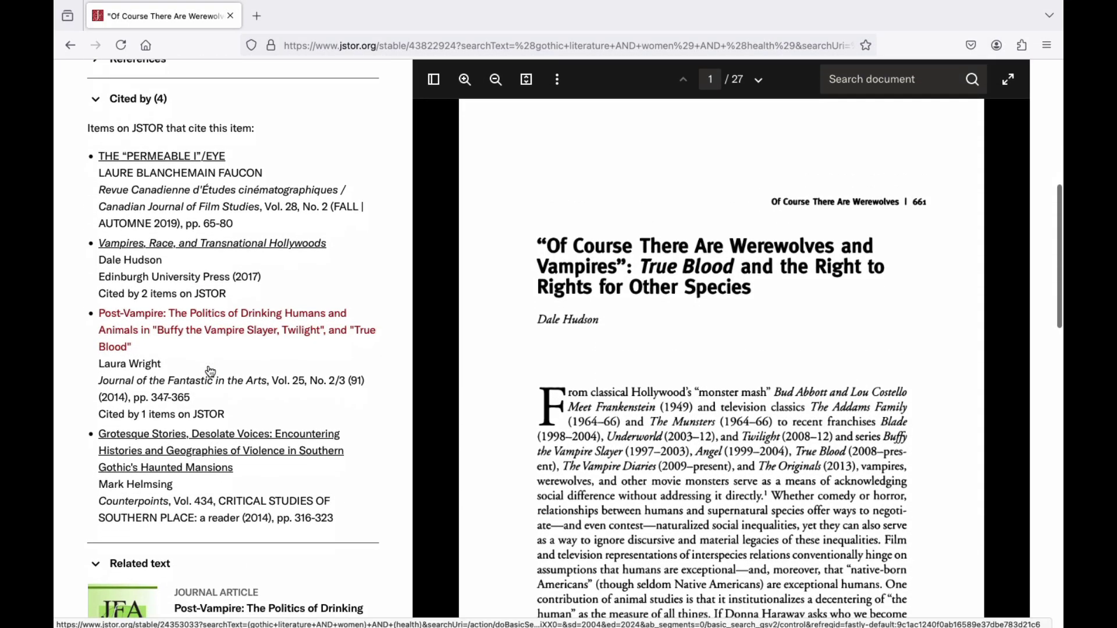
pyautogui.scroll(4, 210, 372)
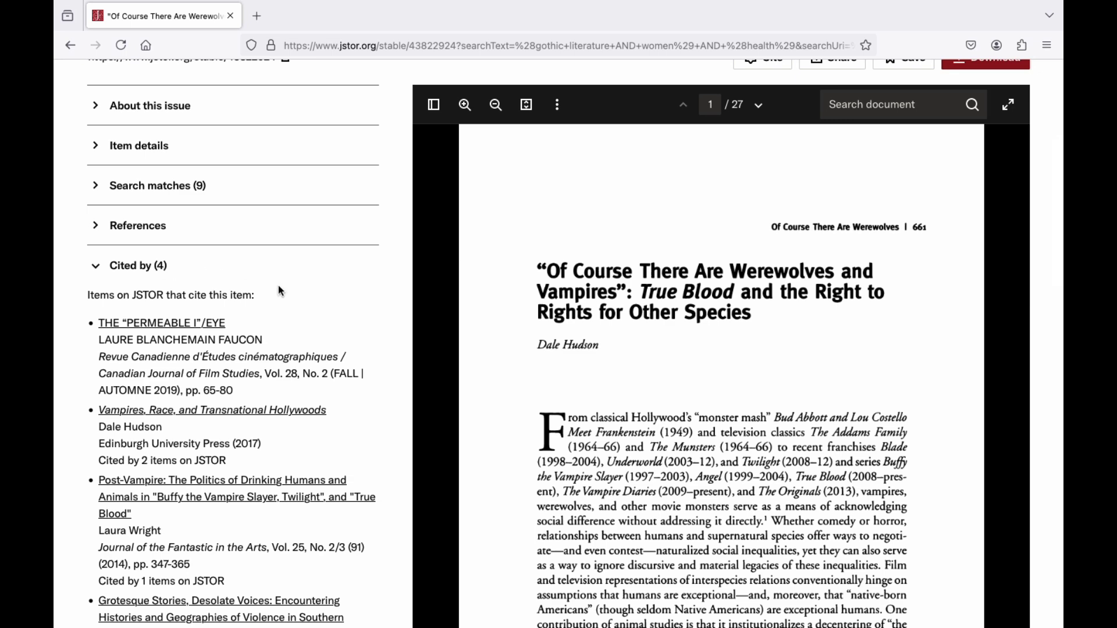
pyautogui.click(153, 269)
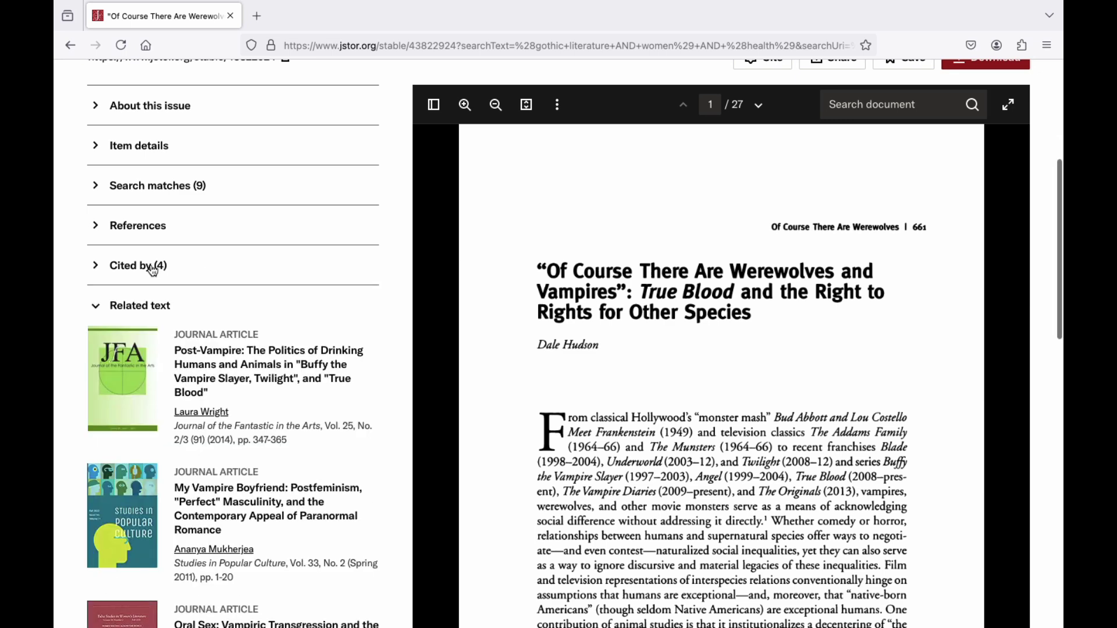
pyautogui.scroll(-2, 213, 367)
pyautogui.scroll(-5, 213, 367)
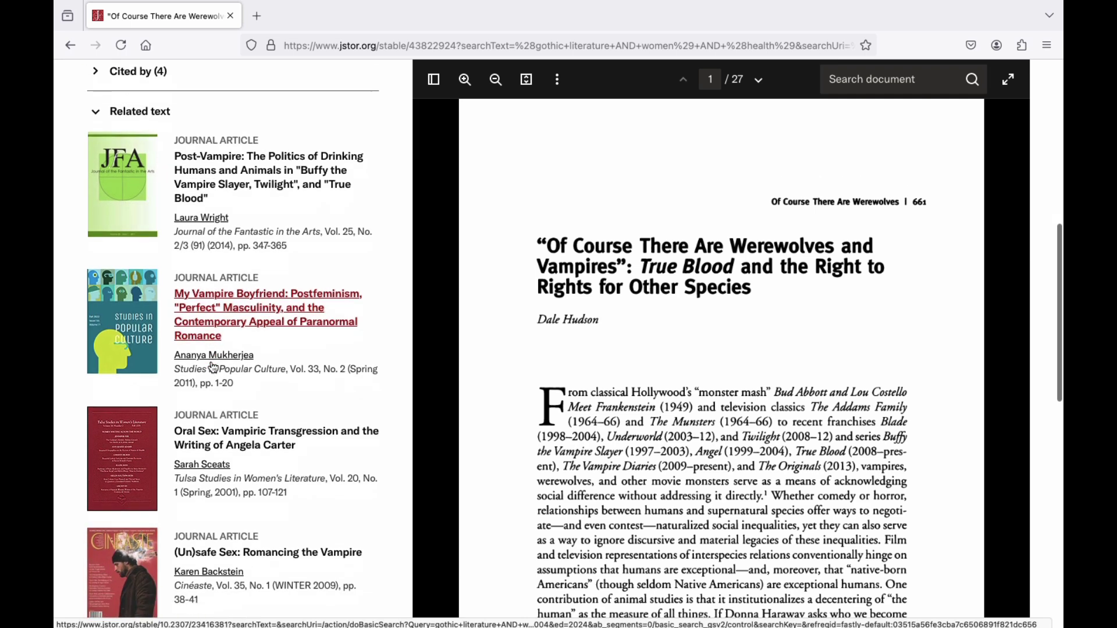
pyautogui.scroll(8, 212, 365)
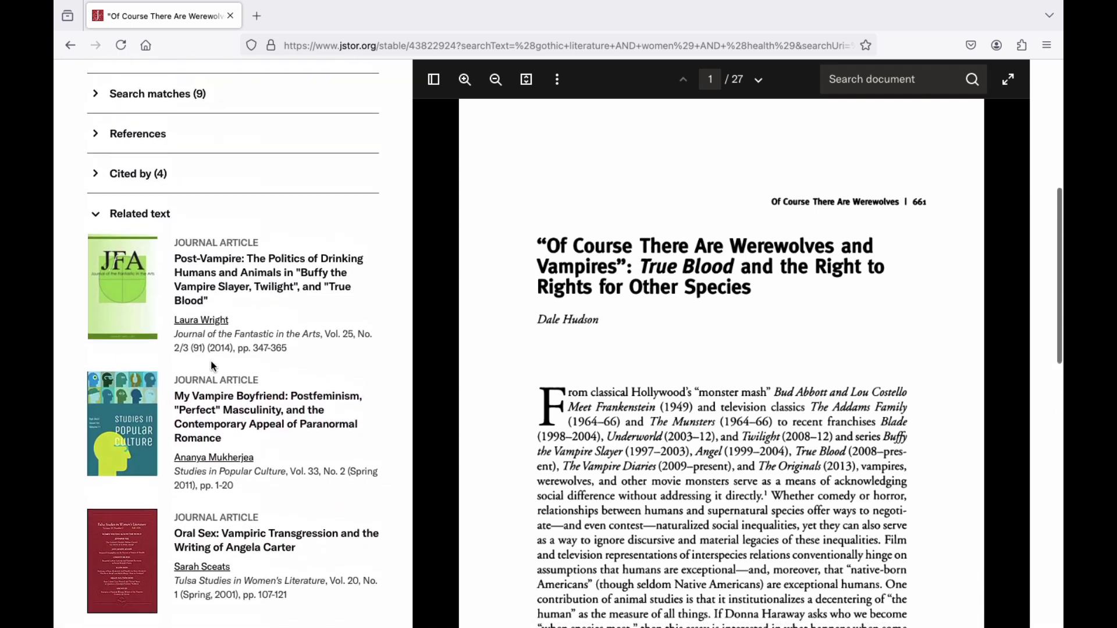
pyautogui.click(155, 114)
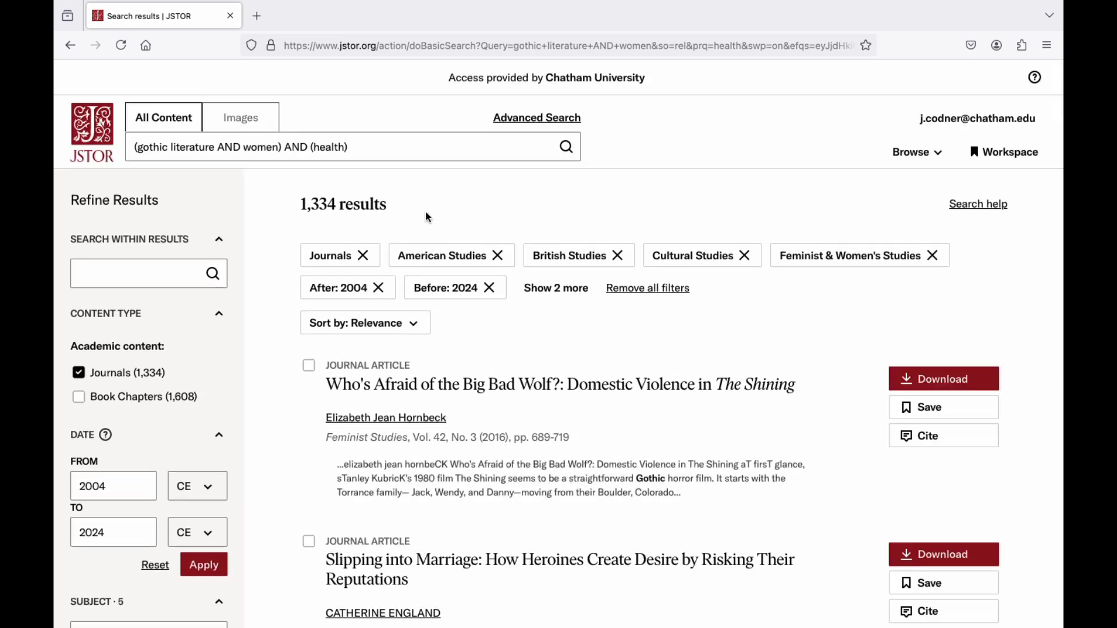
# Rerun the gothic literature AND women AND health query under Images, scan its 22 results, then go back home.
pyautogui.click(238, 166)
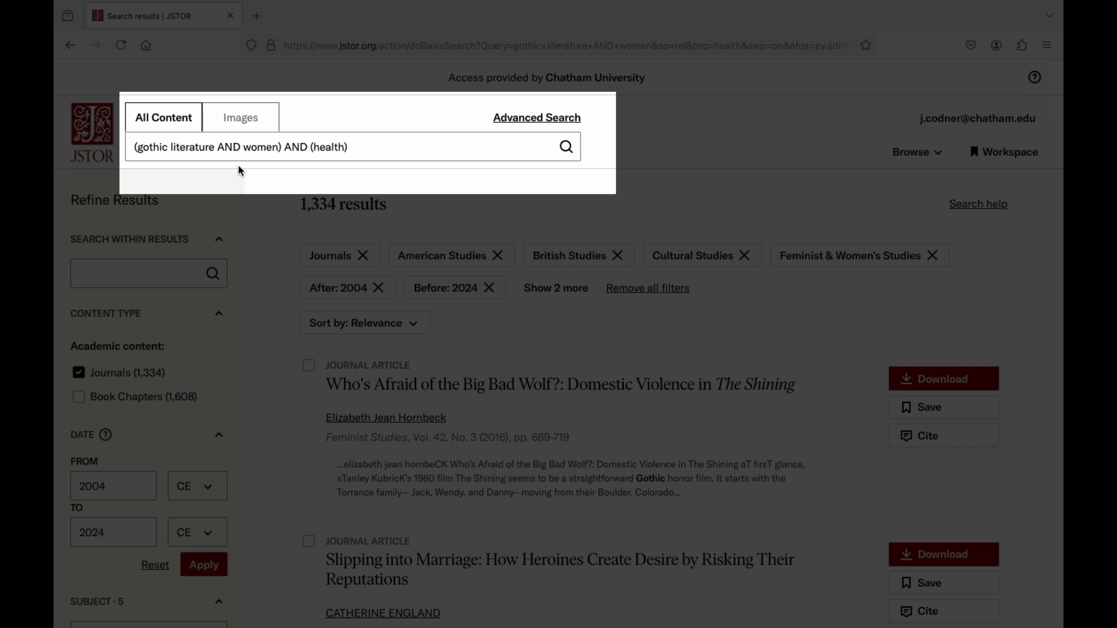
pyautogui.click(244, 121)
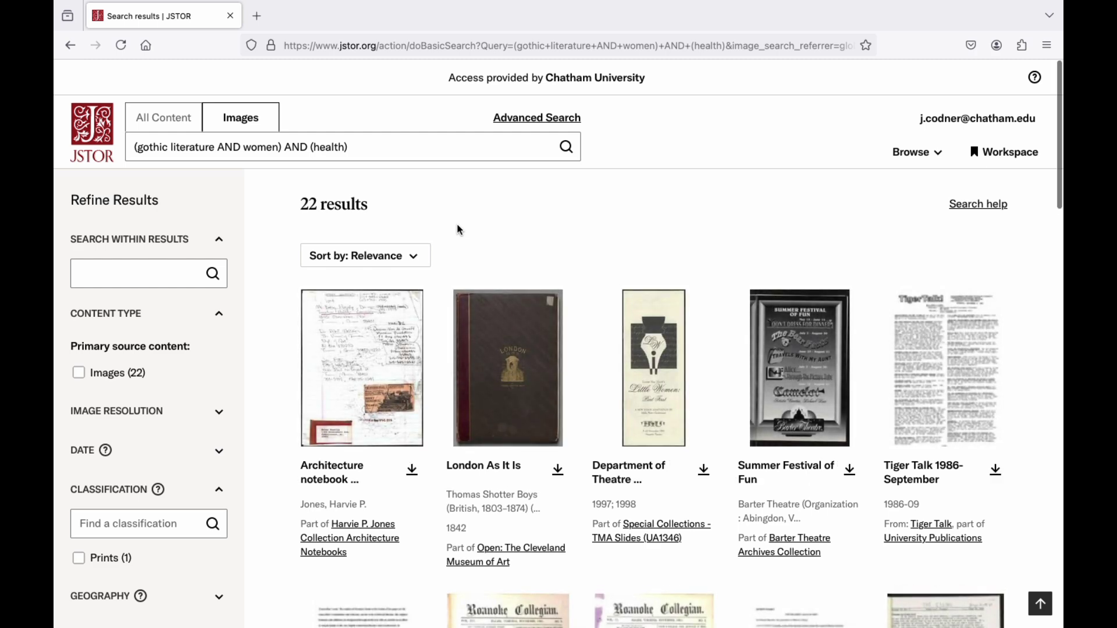
pyautogui.scroll(-5, 460, 231)
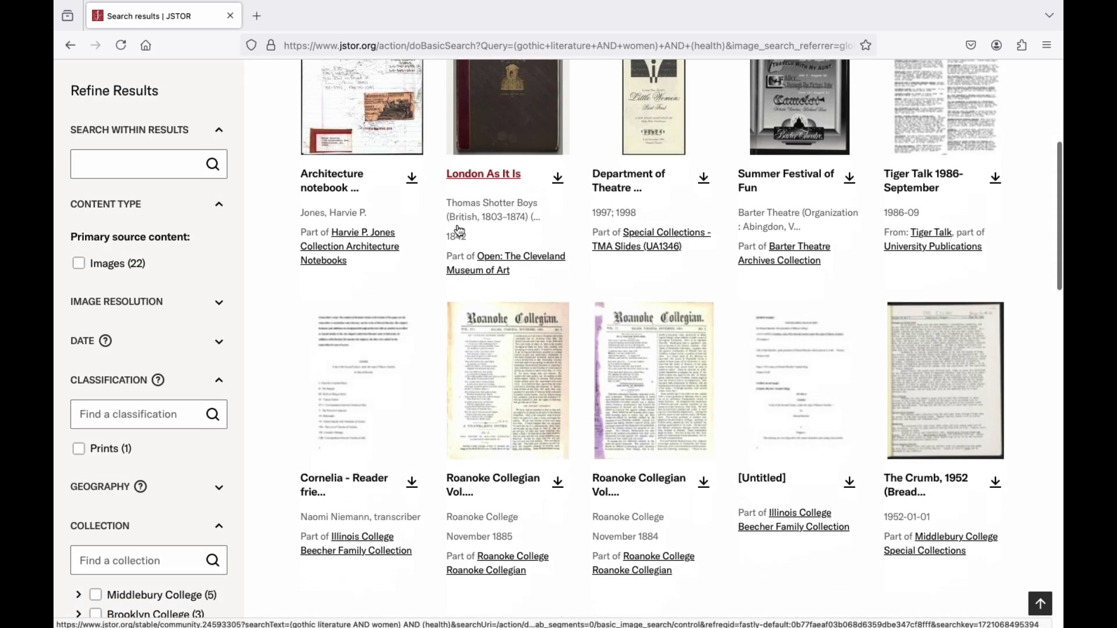
pyautogui.scroll(-4, 460, 231)
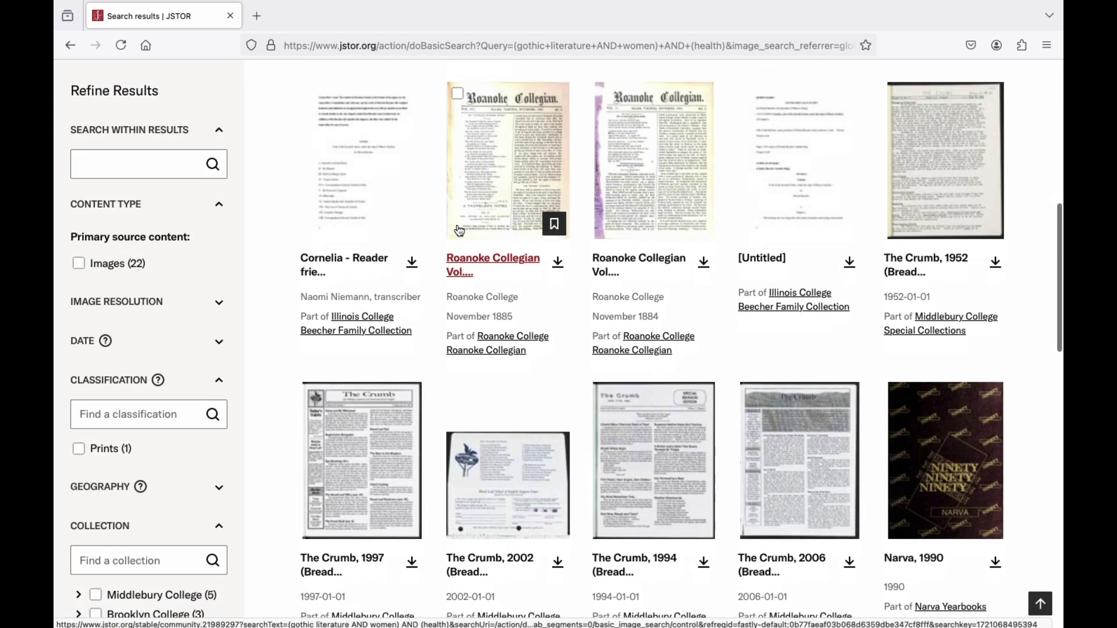
pyautogui.scroll(3, 460, 231)
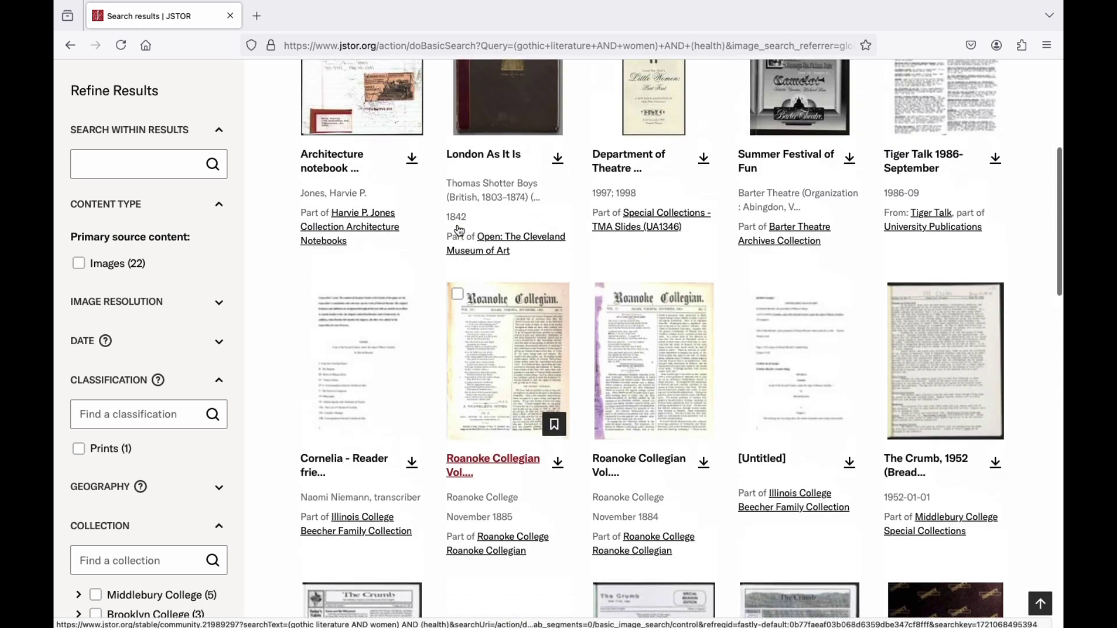
pyautogui.scroll(5, 460, 230)
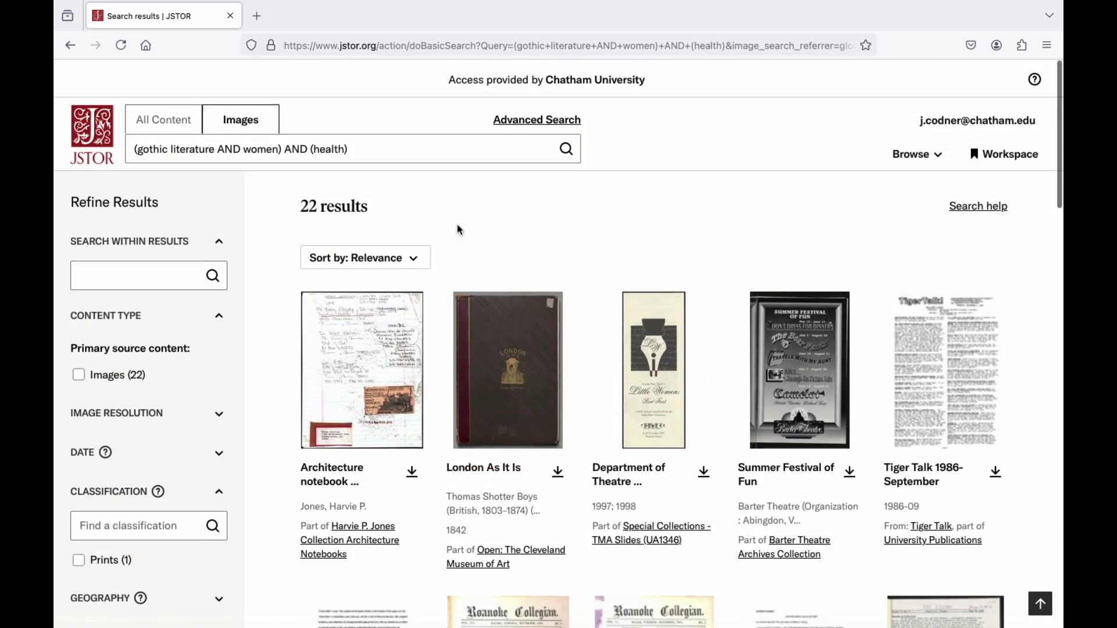
pyautogui.click(102, 141)
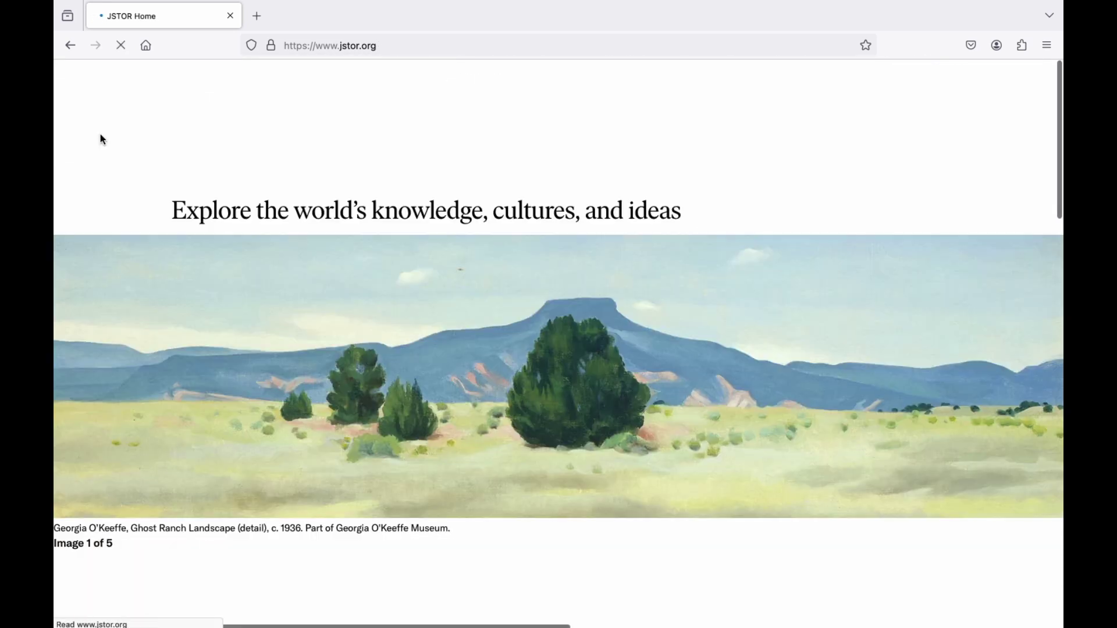